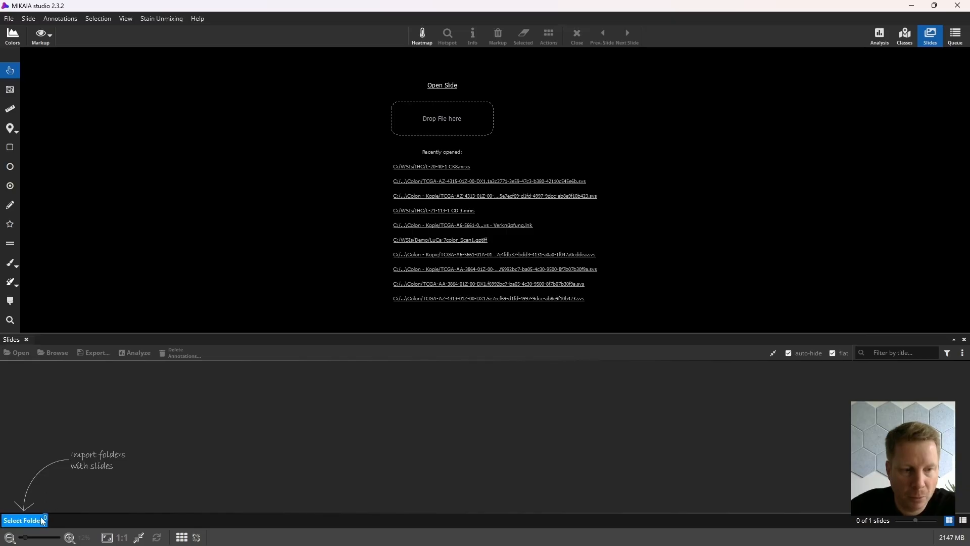
# Import a folder of slides into the slide overview
pyautogui.click(22, 520)
pyautogui.click(99, 336)
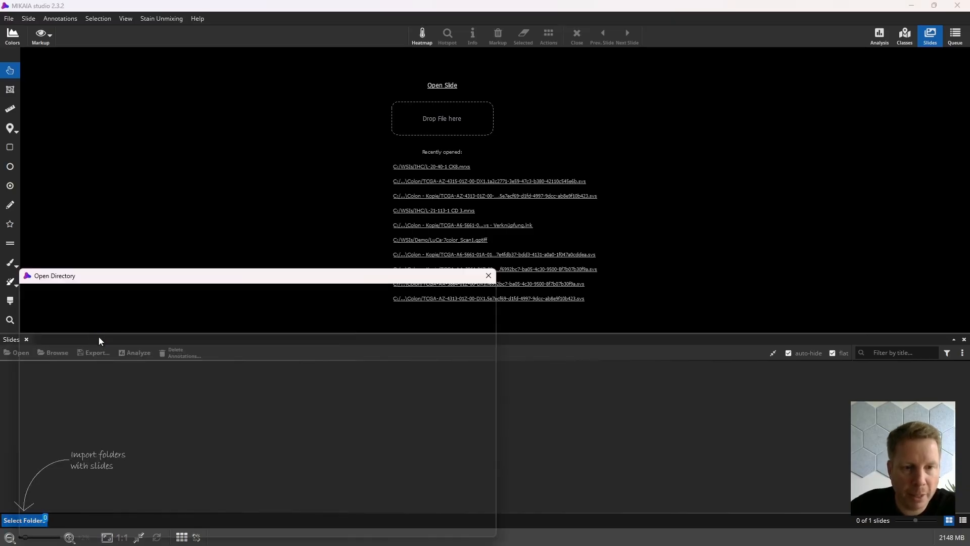
pyautogui.click(395, 523)
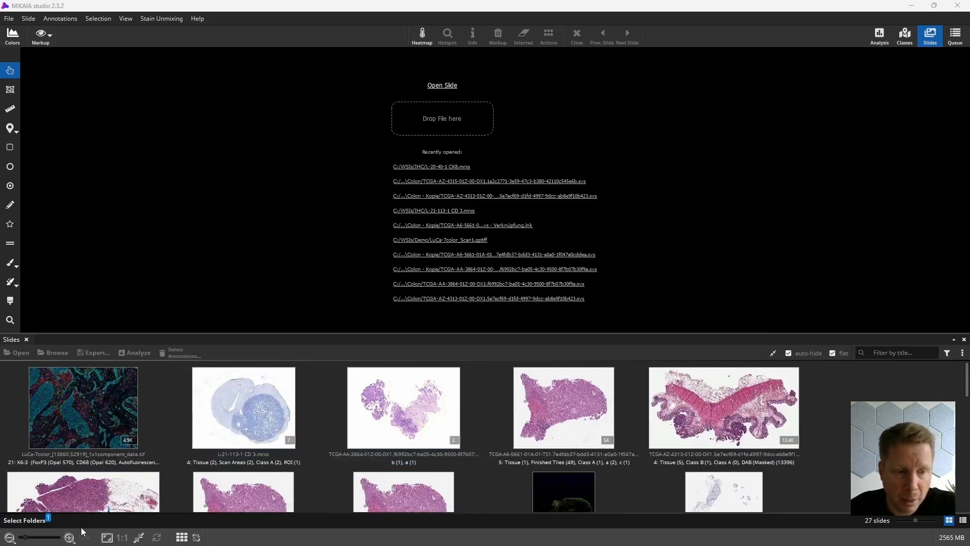
pyautogui.click(43, 521)
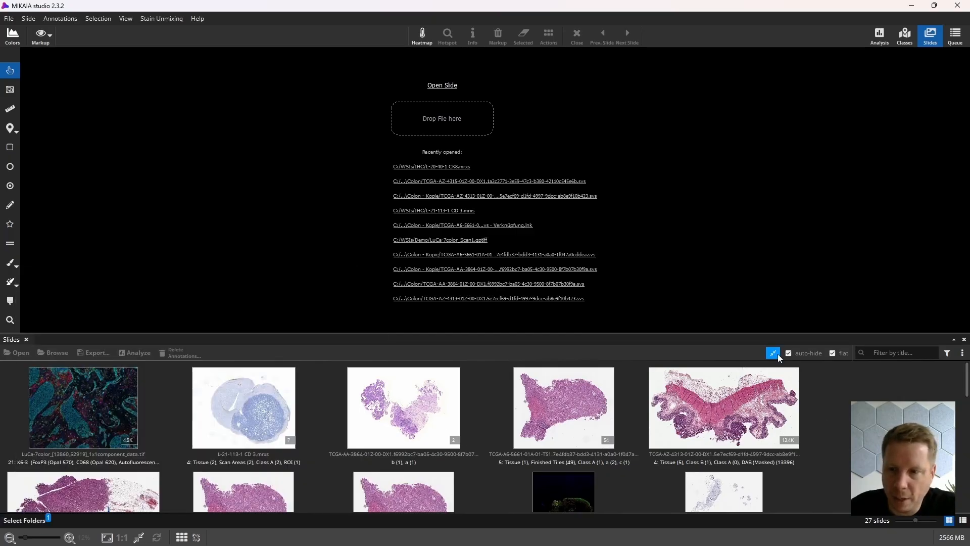
# Enlarge the slide overview area and increase the size of its thumbnails
pyautogui.moveTo(759, 333); pyautogui.dragTo(760, 289)
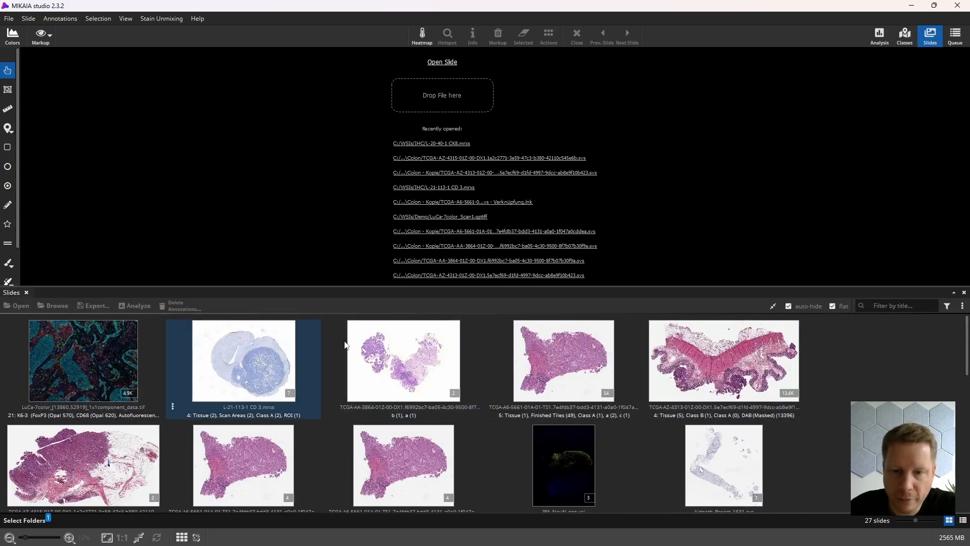
pyautogui.scroll(-3, 470, 370)
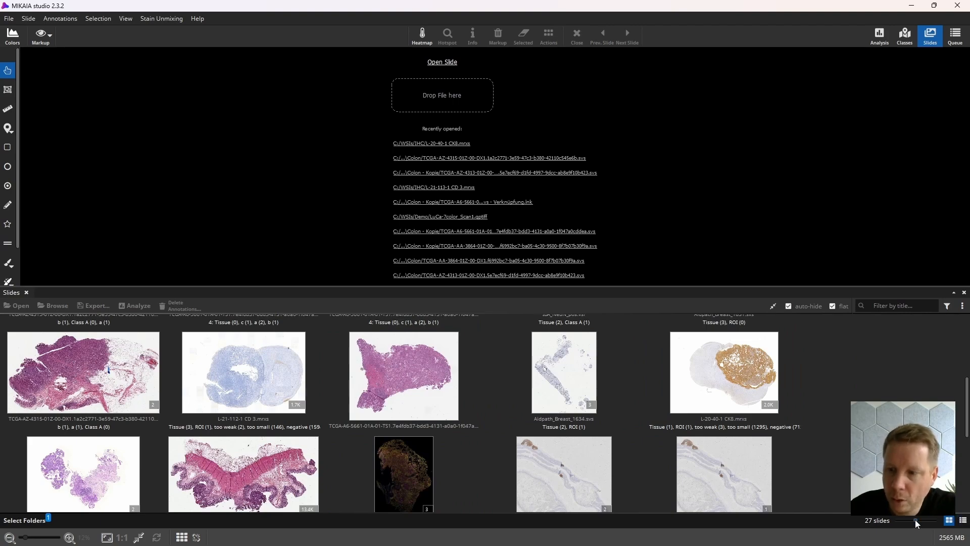
pyautogui.moveTo(914, 519); pyautogui.dragTo(920, 520)
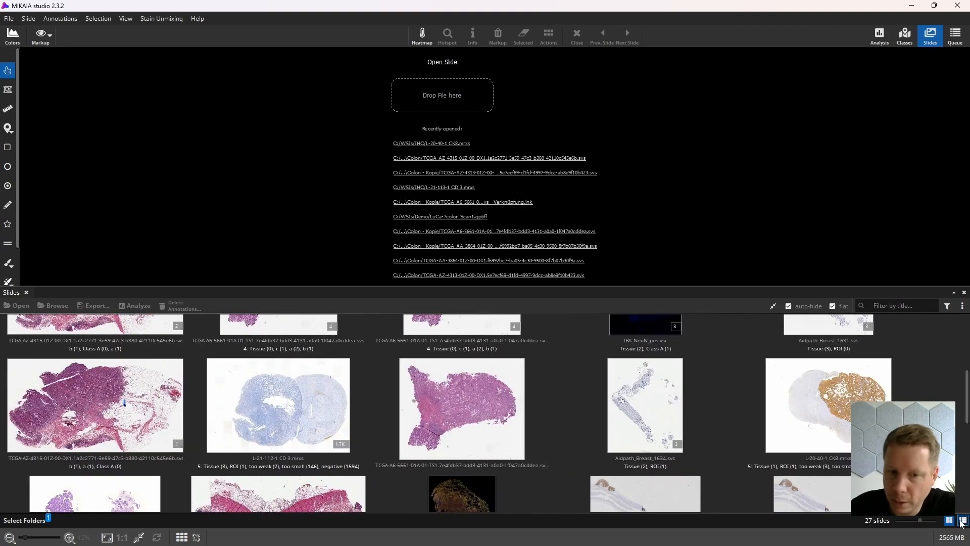
# Examine the slides' metadata columns in the detailed list view and return to the thumbnail view
pyautogui.click(962, 520)
pyautogui.moveTo(573, 510)
pyautogui.mouseDown()
pyautogui.moveTo(891, 508)
pyautogui.moveTo(609, 504)
pyautogui.mouseUp()
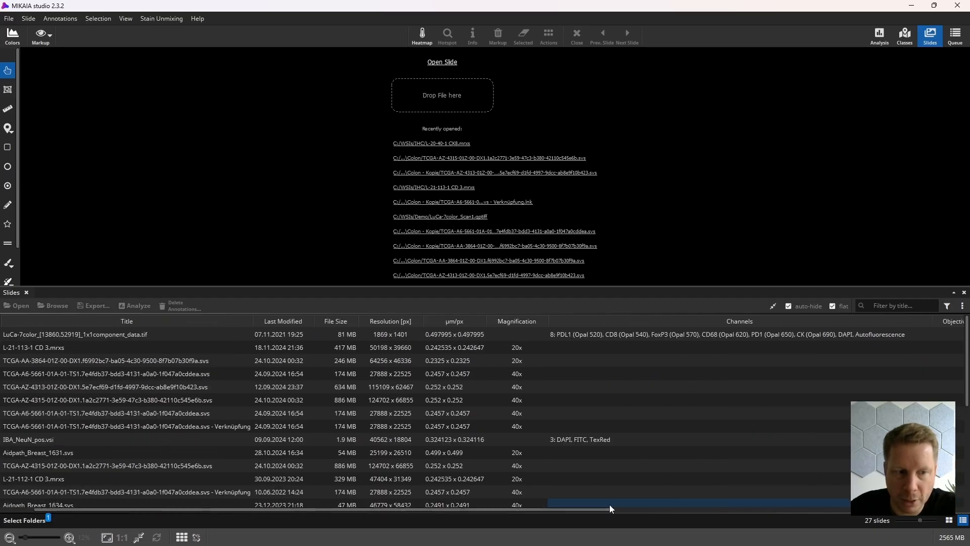
pyautogui.click(948, 519)
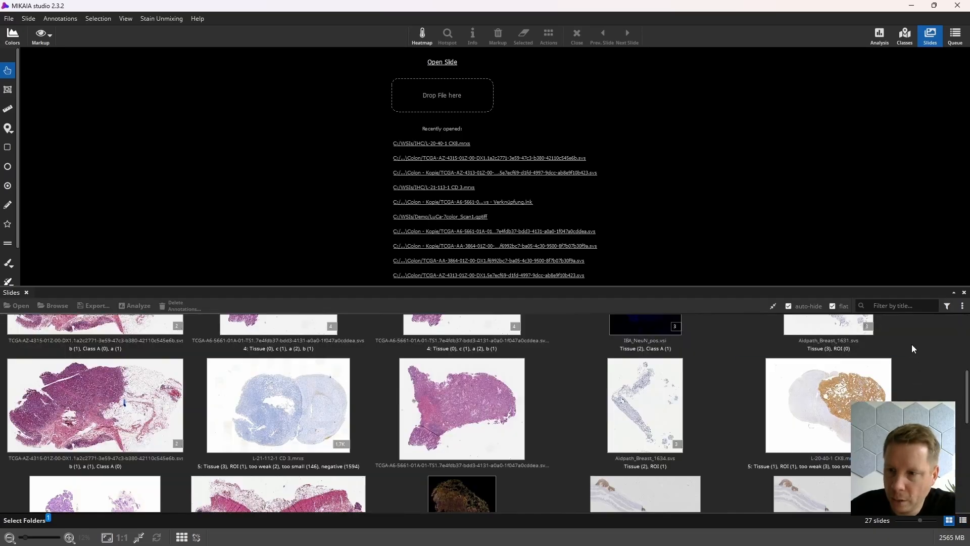
# Try filtering the slides by the title TCGA, clear that text and remove all slide filters
pyautogui.write('TCGA')
pyautogui.doubleClick(912, 309)
pyautogui.press('BackSpace')
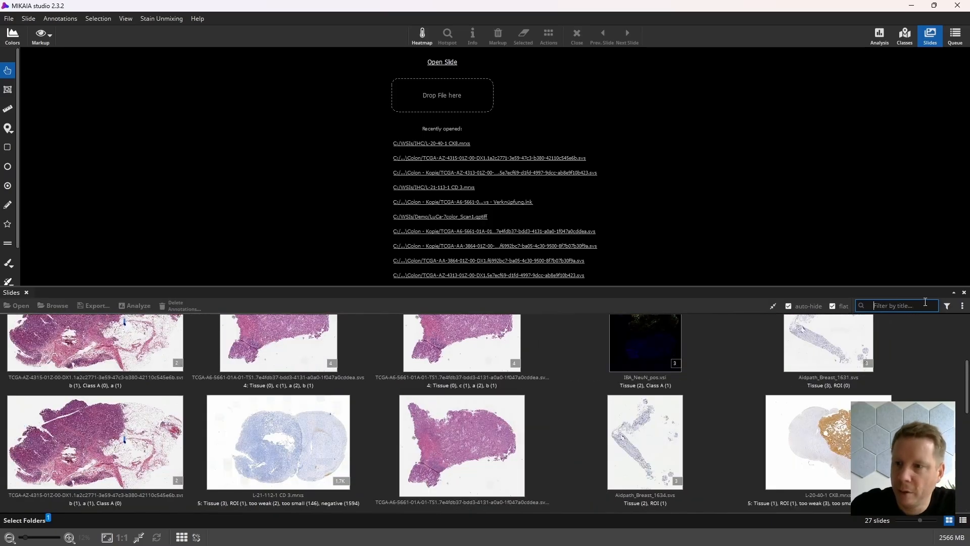
pyautogui.click(962, 306)
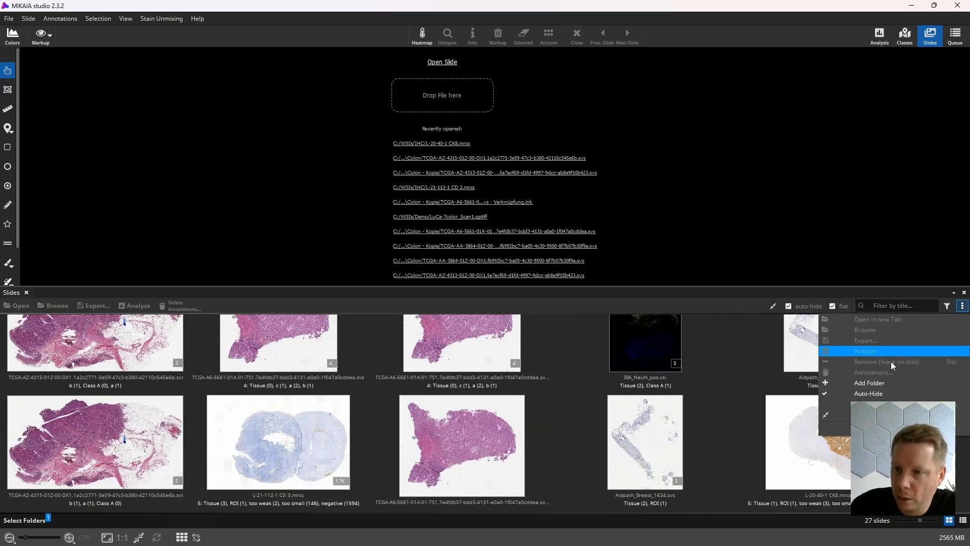
pyautogui.click(946, 306)
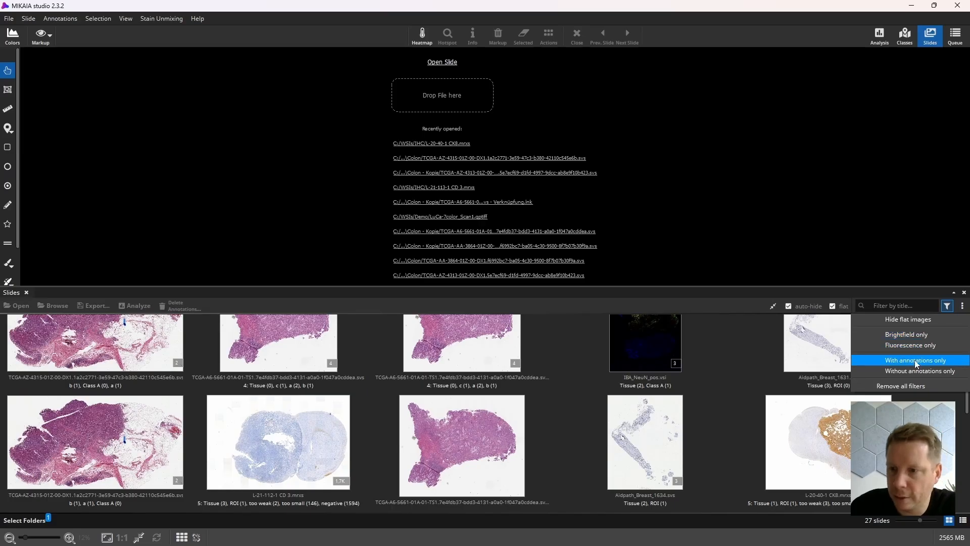
pyautogui.click(901, 385)
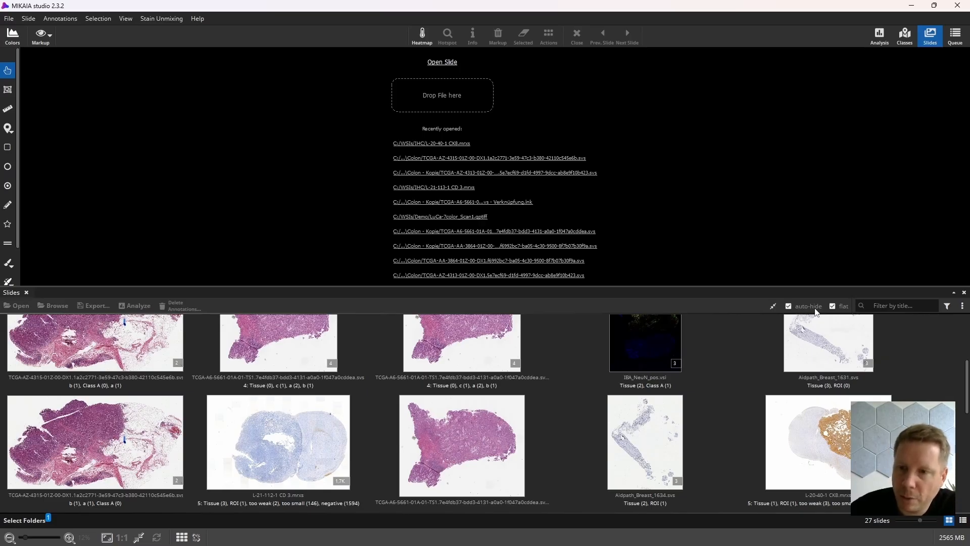
# Open the slide L-20-40-1 CK8.mrxs and remove all its annotation classes together with their annotations
pyautogui.click(836, 448)
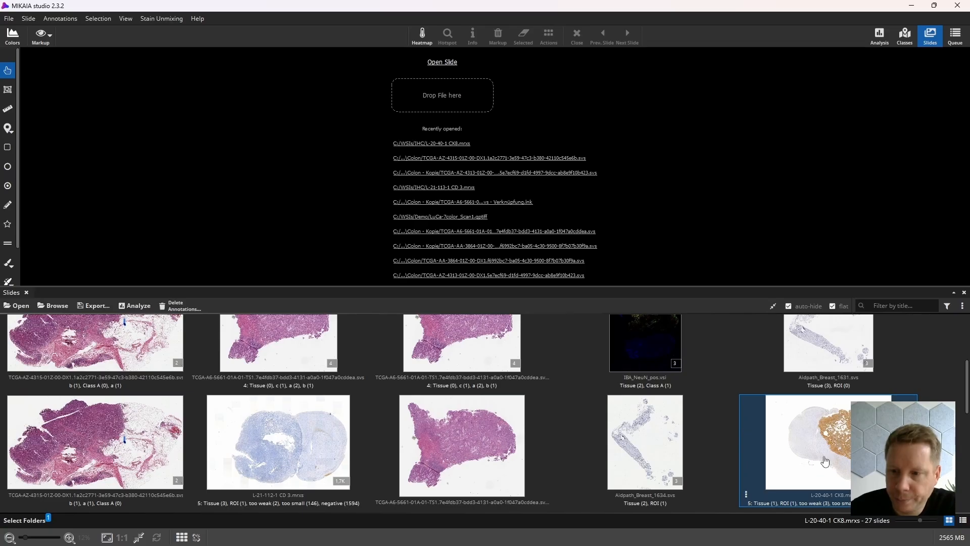
pyautogui.doubleClick(831, 447)
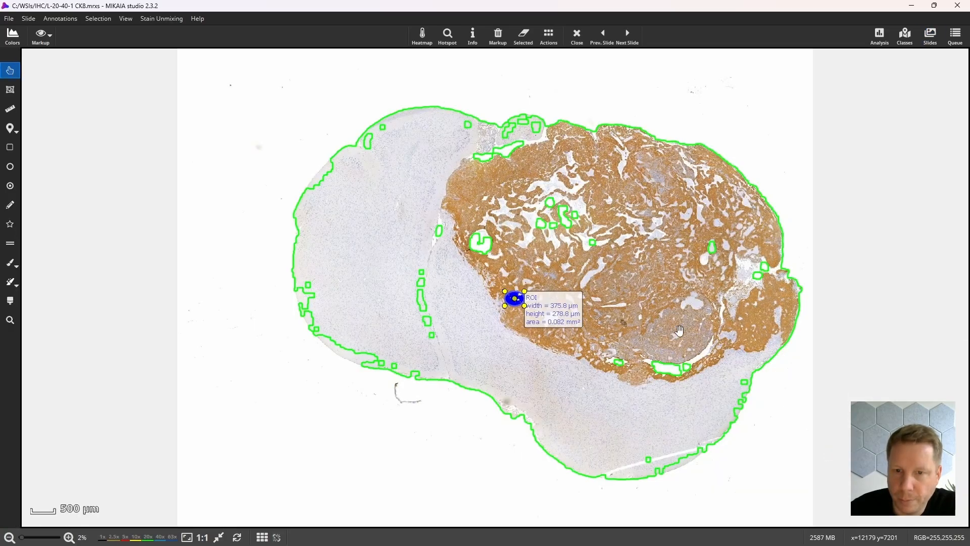
pyautogui.click(498, 36)
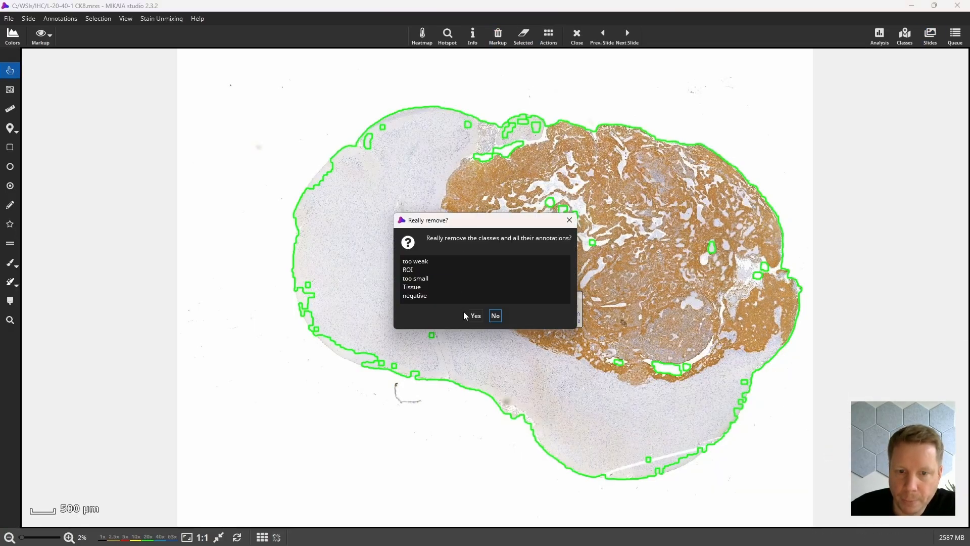
pyautogui.click(475, 315)
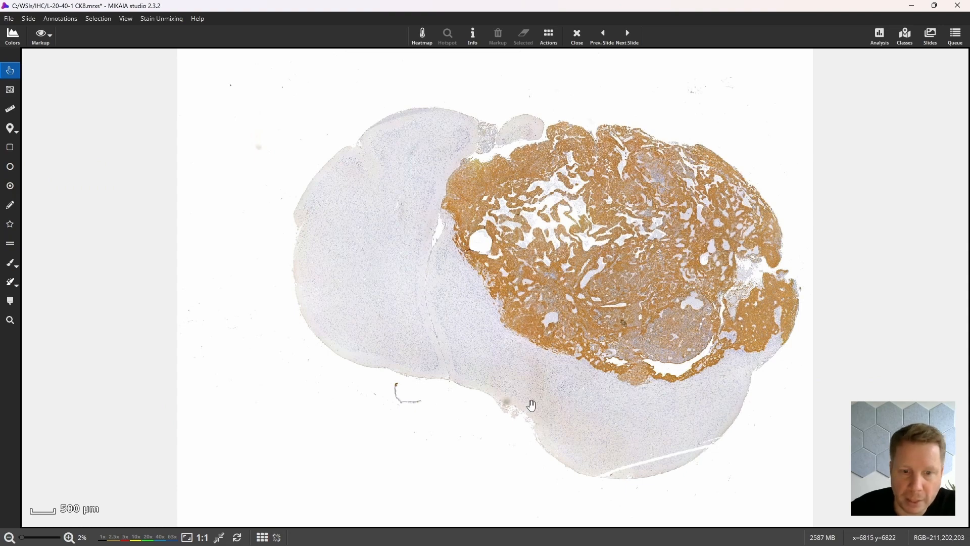
# Show the annotation classes beside the opened slide
pyautogui.moveTo(528, 402); pyautogui.dragTo(503, 426)
pyautogui.scroll(1, 608, 346)
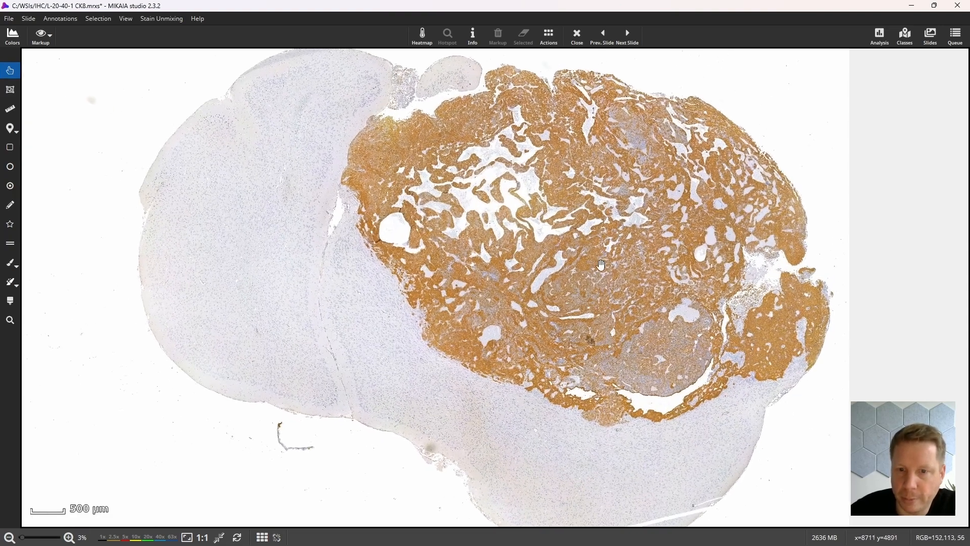
pyautogui.click(885, 37)
pyautogui.click(905, 36)
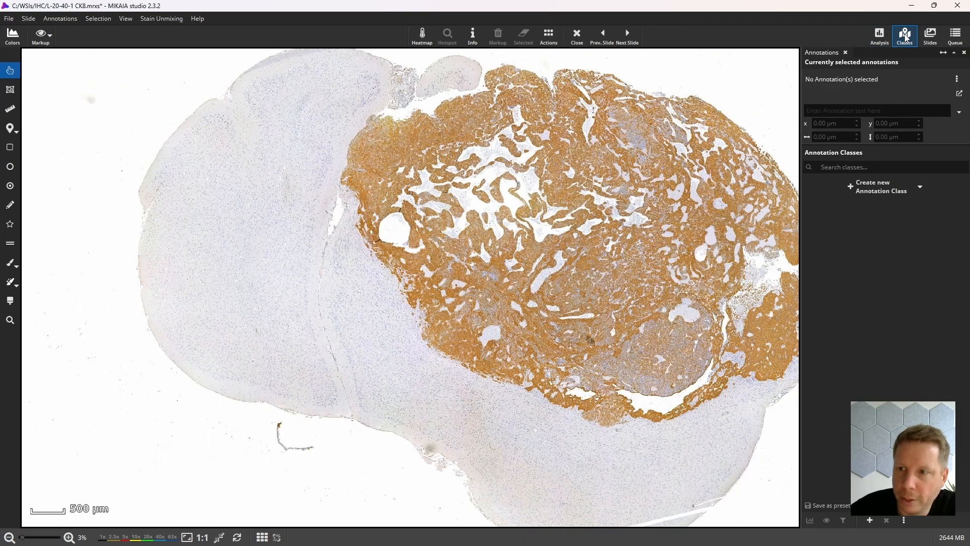
pyautogui.click(905, 37)
pyautogui.click(930, 36)
pyautogui.click(930, 35)
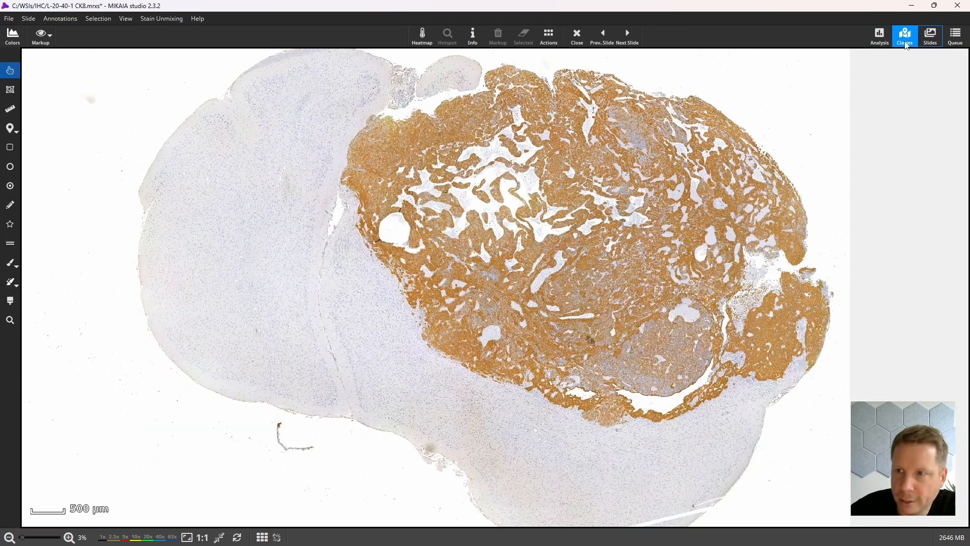
pyautogui.click(905, 43)
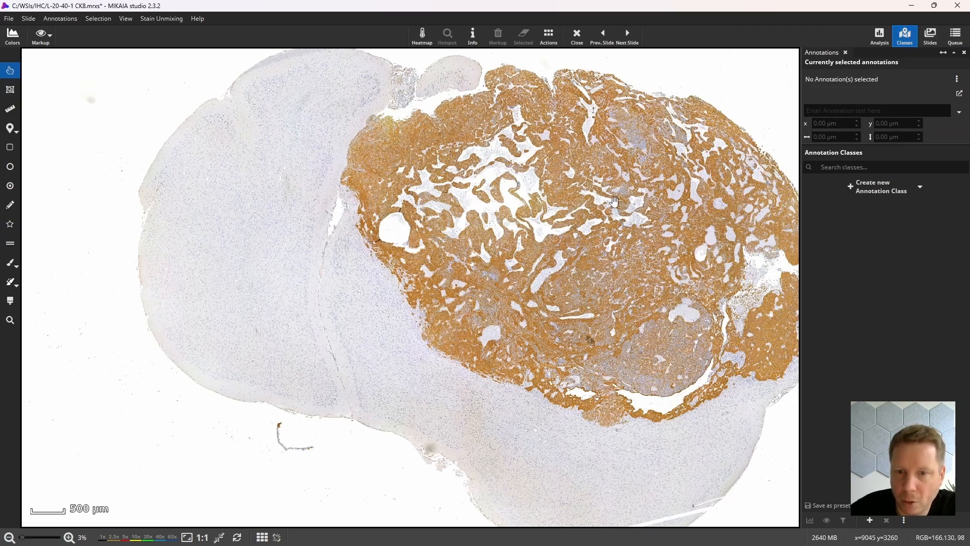
# Outline a freehand polygon about 906 by 1251 µm in the stained tissue as a Class A annotation
pyautogui.moveTo(610, 224); pyautogui.dragTo(498, 267)
pyautogui.scroll(2, 498, 272)
pyautogui.scroll(1, 503, 272)
pyautogui.moveTo(412, 280); pyautogui.dragTo(379, 272)
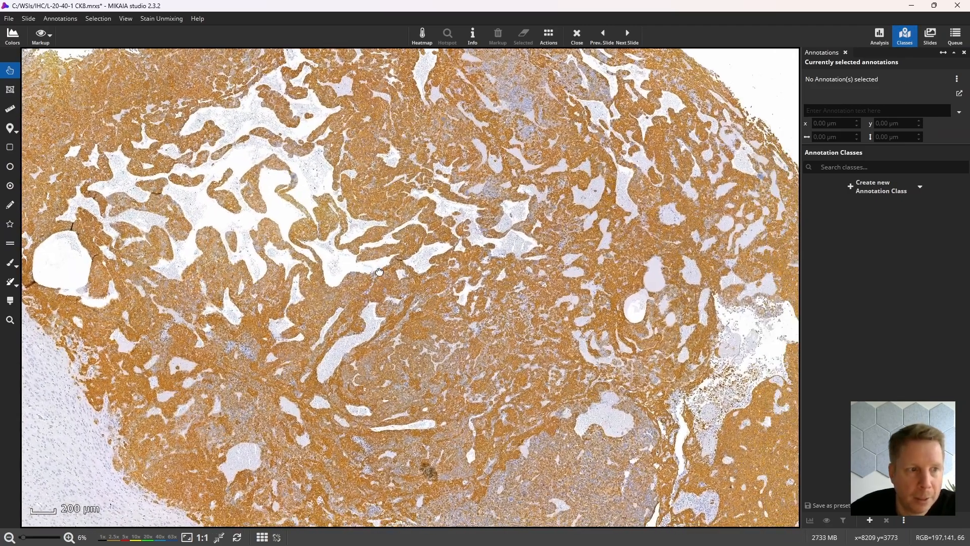
pyautogui.click(9, 207)
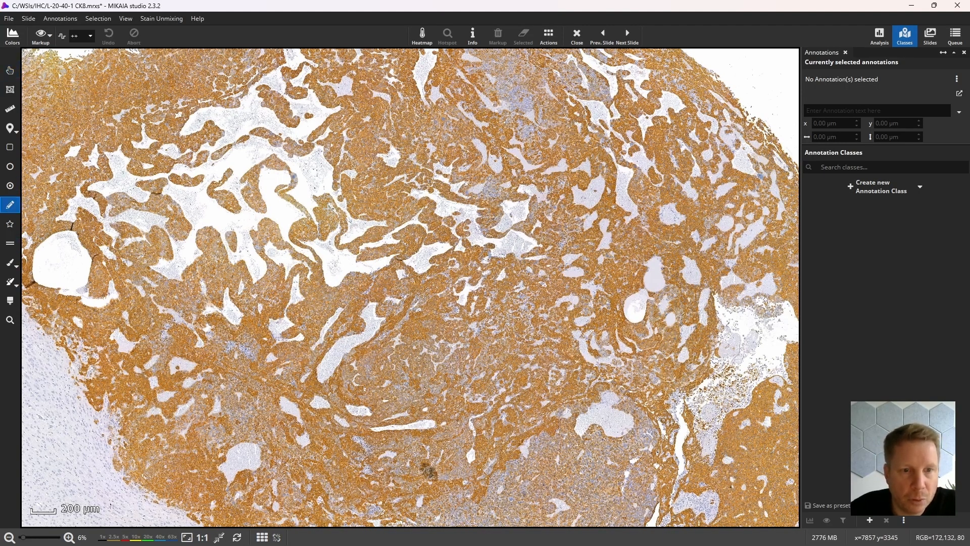
pyautogui.moveTo(322, 212)
pyautogui.mouseDown()
pyautogui.moveTo(255, 215)
pyautogui.moveTo(258, 361)
pyautogui.moveTo(319, 264)
pyautogui.moveTo(324, 215)
pyautogui.mouseUp()
pyautogui.scroll(3, 253, 252)
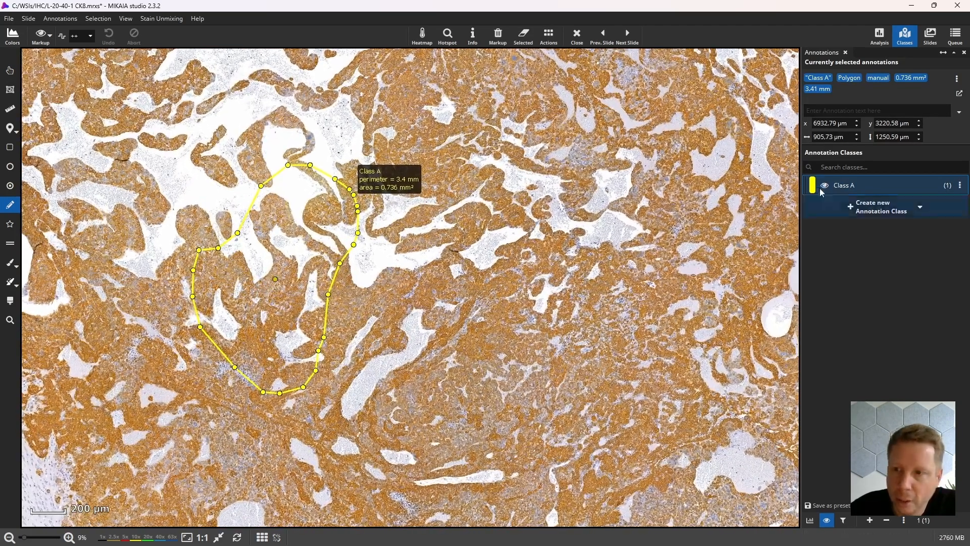
pyautogui.click(840, 190)
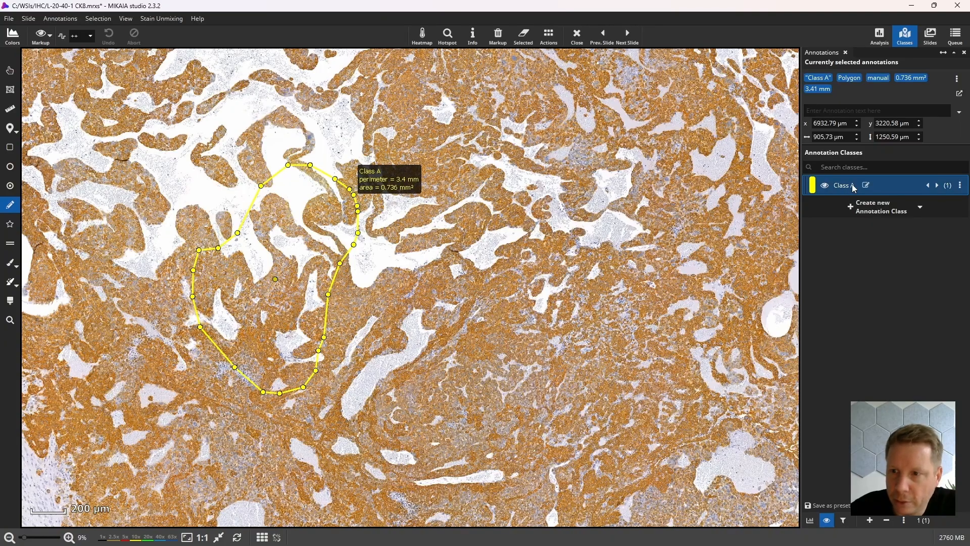
# Create three more annotation classes and name the last one Tumor
pyautogui.click(884, 217)
pyautogui.click(881, 235)
pyautogui.click(879, 255)
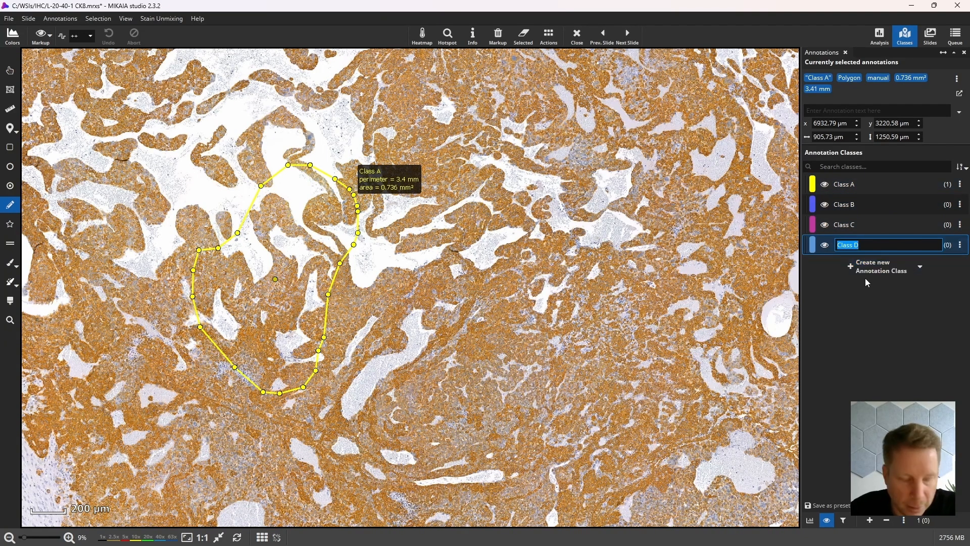
pyautogui.write('Tumor')
pyautogui.press('Return')
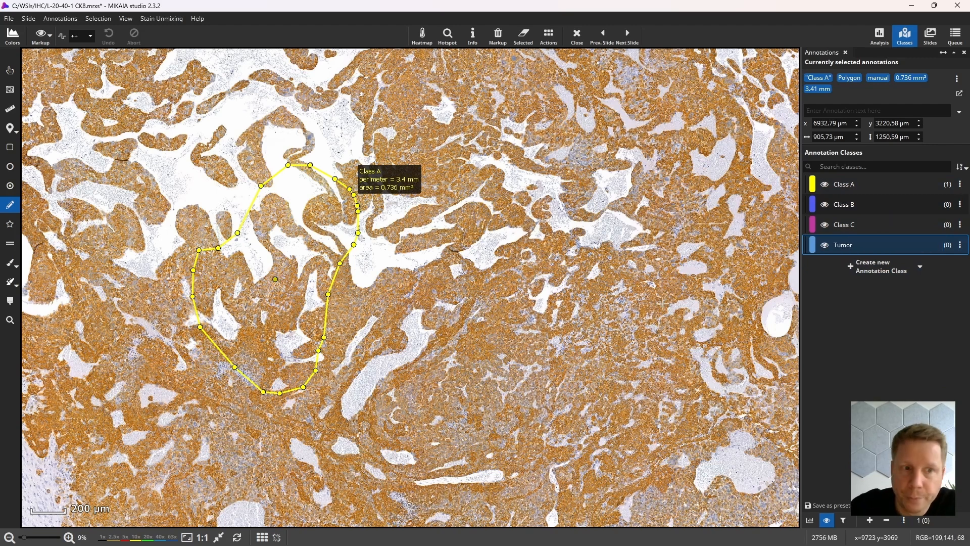
# Draw a Tumor ellipse about 587 by 637 µm and brush a second Tumor region about 924 by 761 µm below it
pyautogui.click(10, 166)
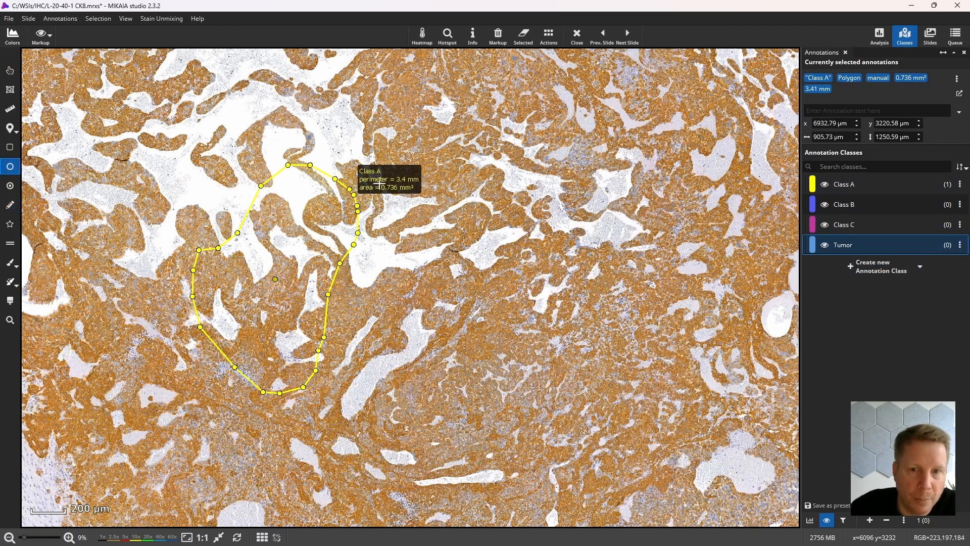
pyautogui.moveTo(486, 159); pyautogui.dragTo(593, 274)
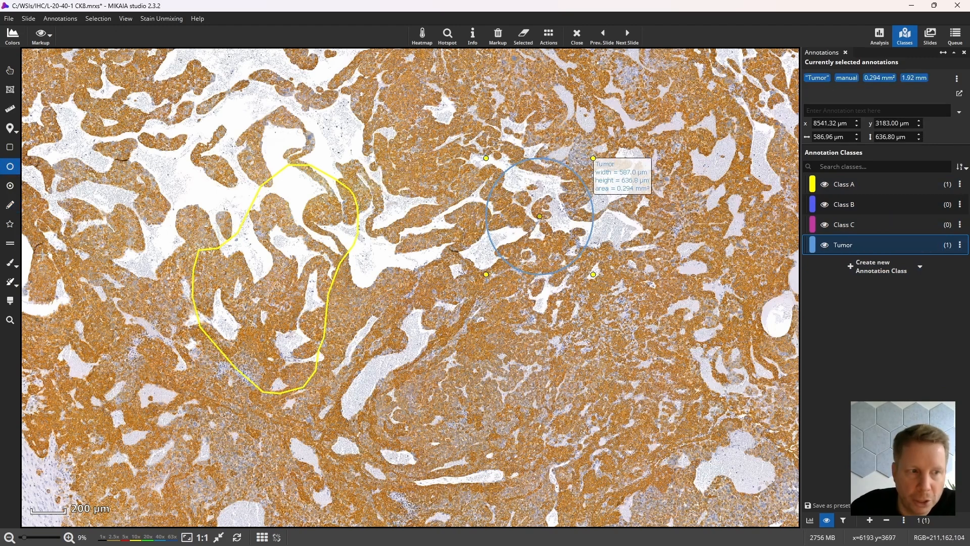
pyautogui.click(10, 261)
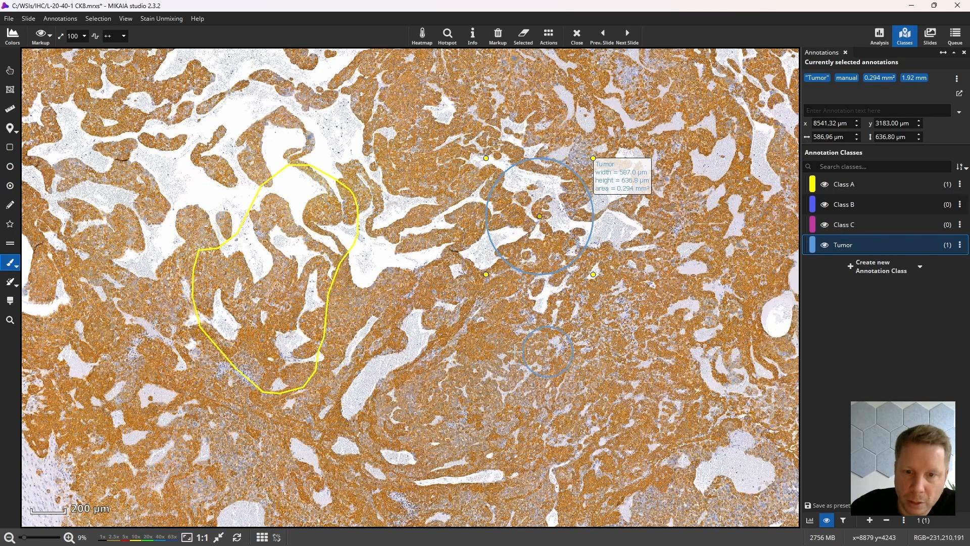
pyautogui.moveTo(548, 323); pyautogui.dragTo(447, 406)
pyautogui.moveTo(512, 405); pyautogui.dragTo(513, 405)
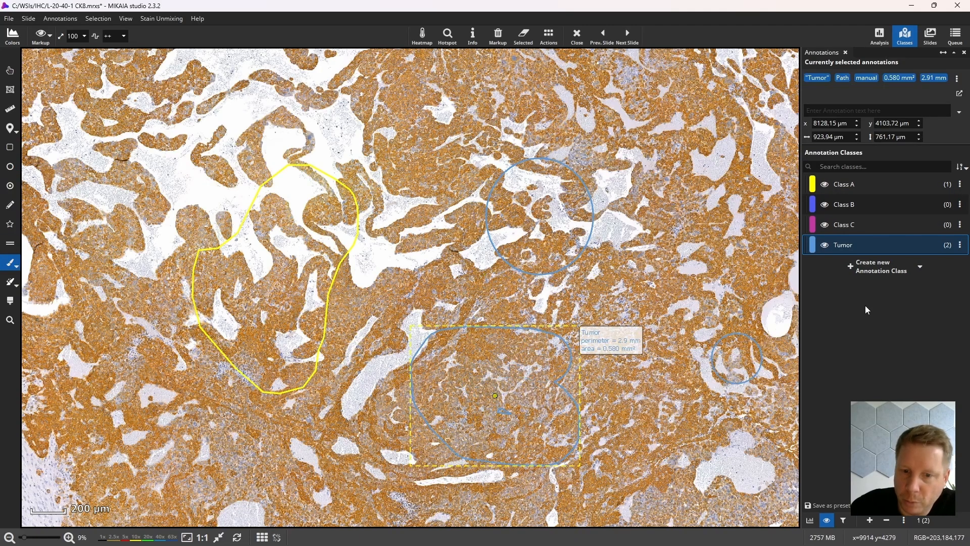
# Brush a Class C region about 584 by 741 µm beside the Tumor ellipse and select the Class A polygon
pyautogui.click(845, 225)
pyautogui.moveTo(726, 208)
pyautogui.mouseDown()
pyautogui.moveTo(668, 263)
pyautogui.moveTo(727, 298)
pyautogui.moveTo(742, 207)
pyautogui.mouseUp()
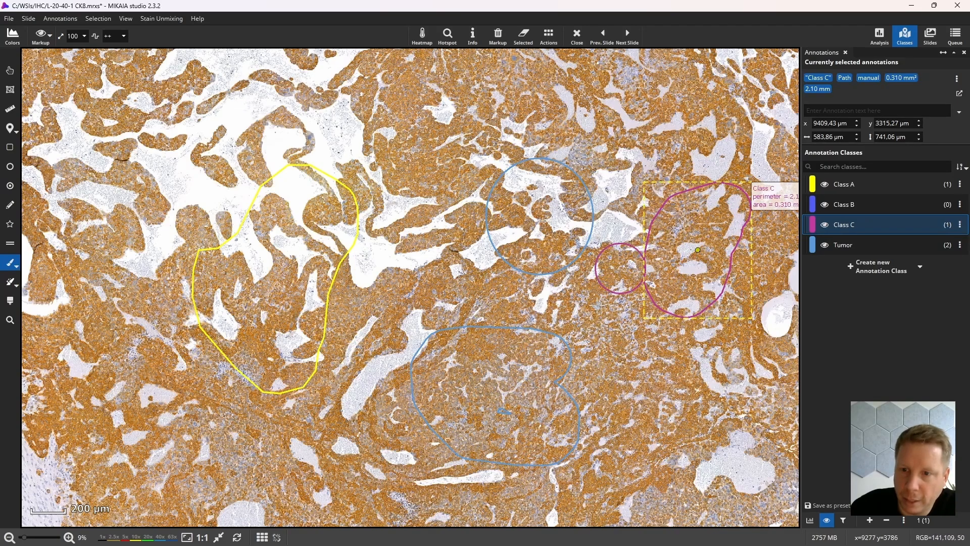
pyautogui.click(9, 70)
pyautogui.click(305, 165)
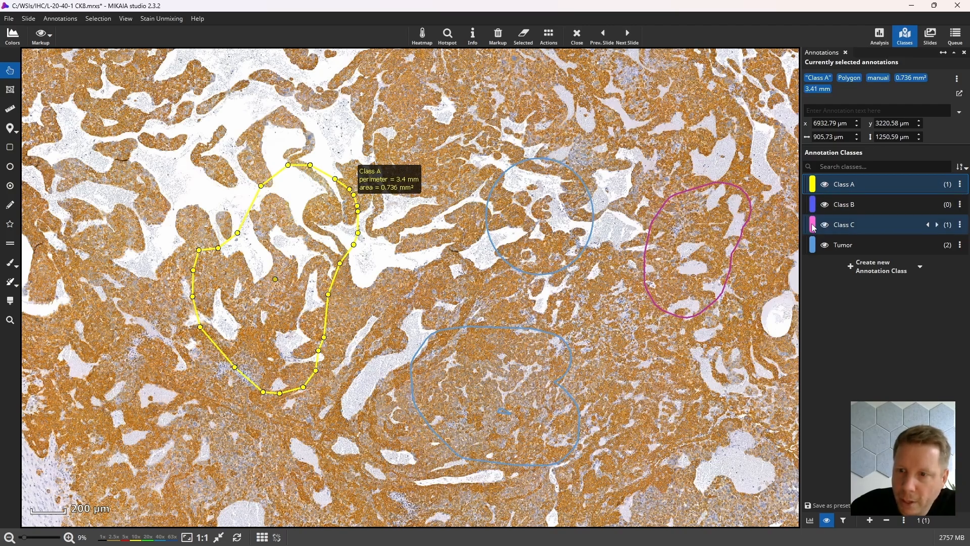
# Give the Tumor class a yellow outline and a purple fill with reduced opacity
pyautogui.click(815, 246)
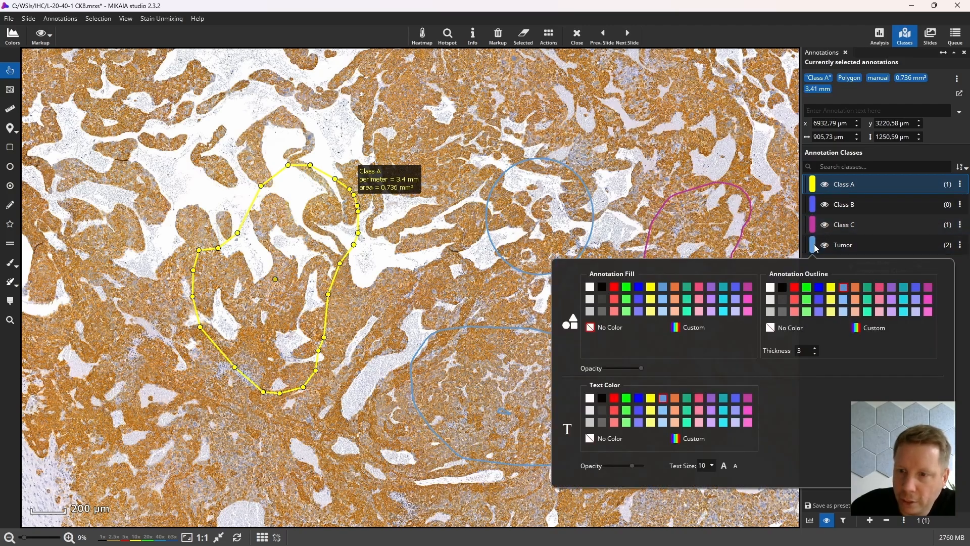
pyautogui.click(807, 288)
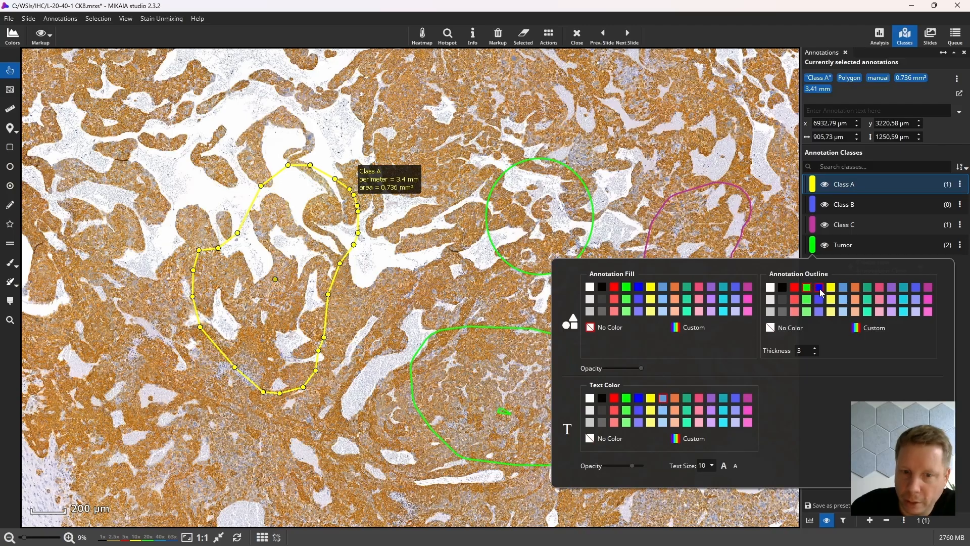
pyautogui.click(820, 288)
pyautogui.click(831, 287)
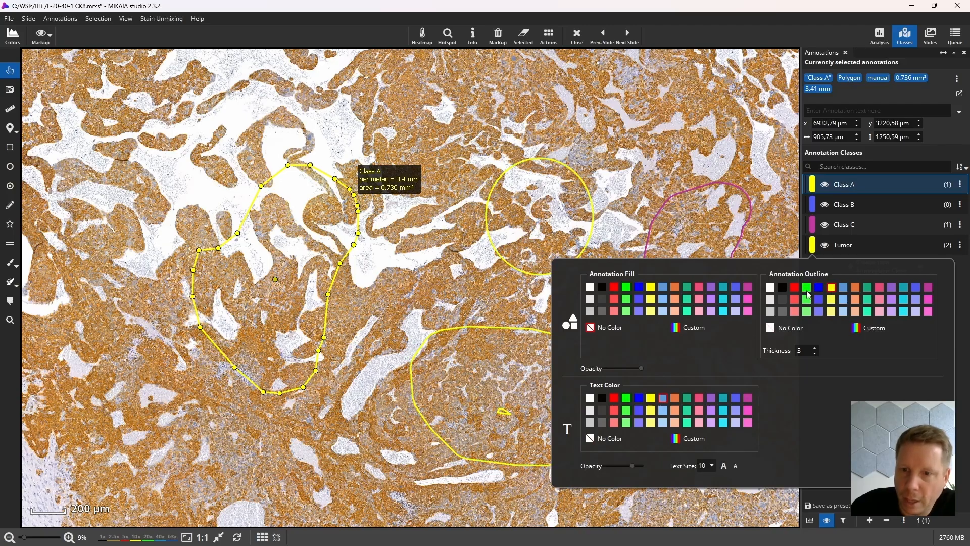
pyautogui.click(714, 289)
pyautogui.moveTo(640, 367); pyautogui.dragTo(626, 371)
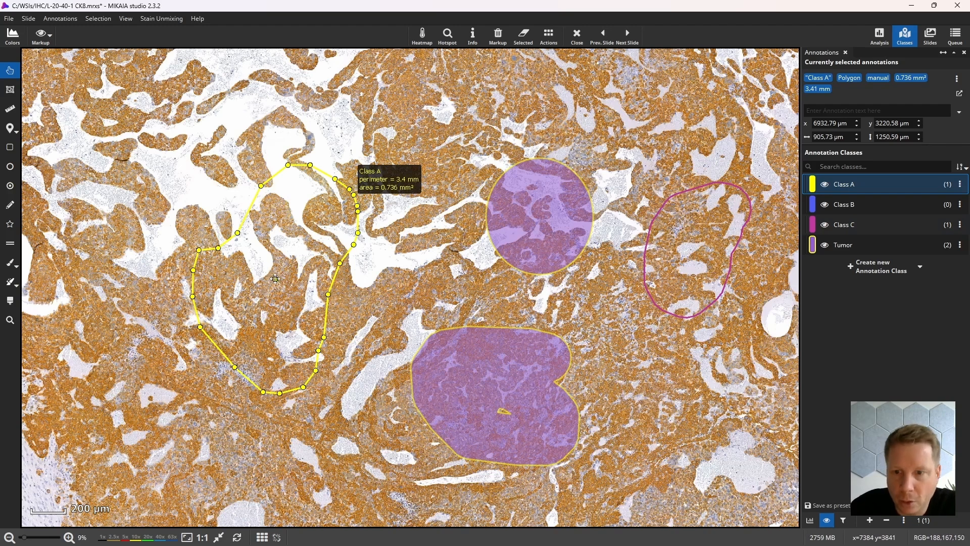
# Shift the Class A polygon to about x 6872, y 3212 µm and the Tumor ellipse to about x 8455, y 3175 µm
pyautogui.moveTo(277, 281); pyautogui.dragTo(265, 277)
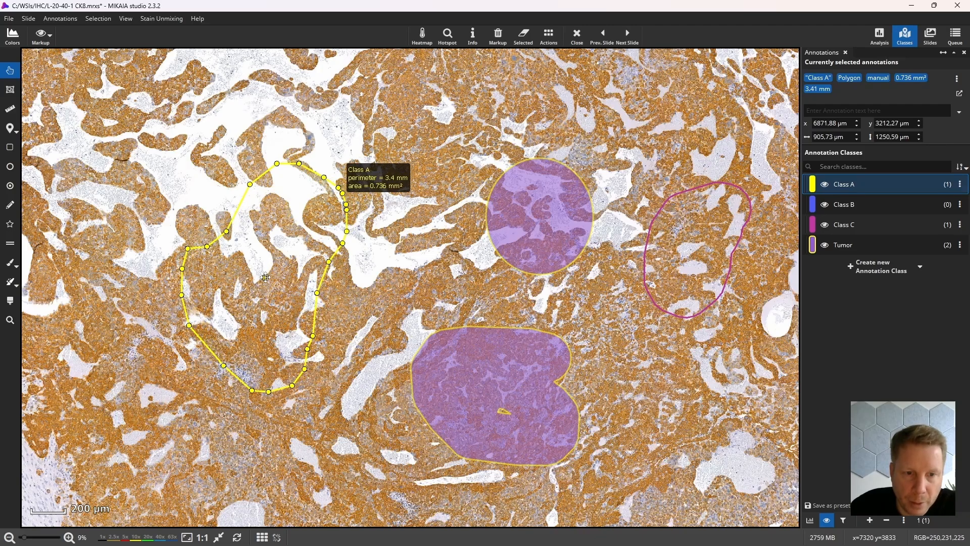
pyautogui.click(497, 180)
pyautogui.moveTo(540, 216); pyautogui.dragTo(524, 215)
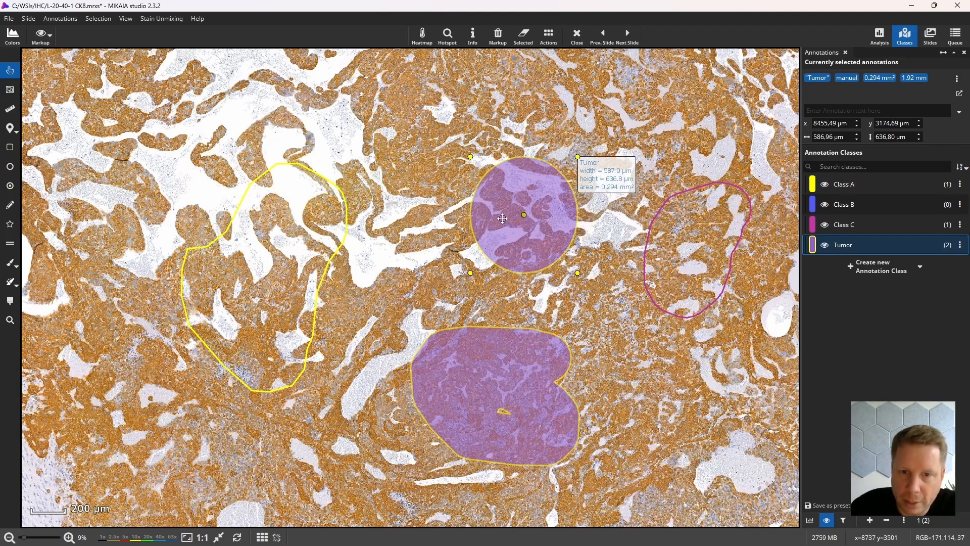
# Reshape the Class A polygon by pulling several of its vertices outward, widening it to about 966 µm
pyautogui.click(304, 173)
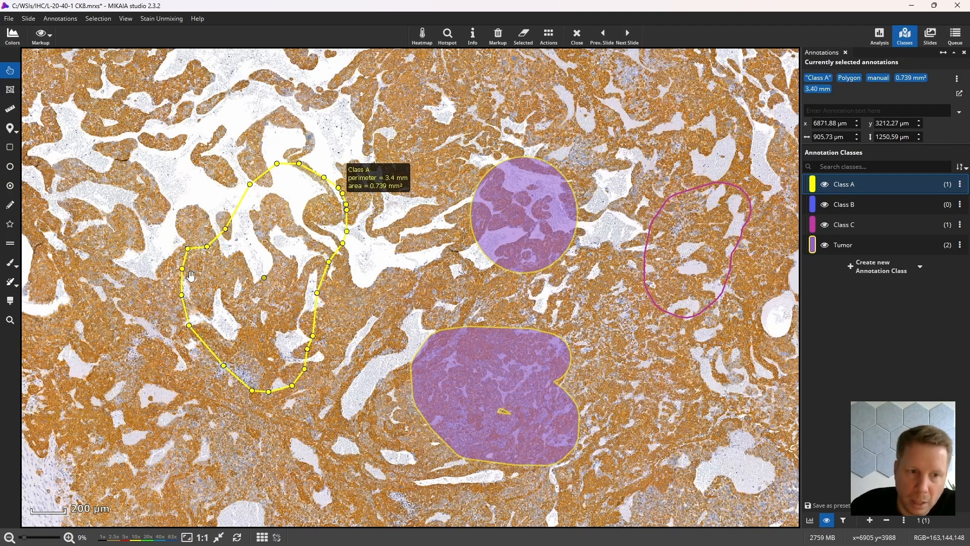
pyautogui.moveTo(214, 227); pyautogui.dragTo(208, 223)
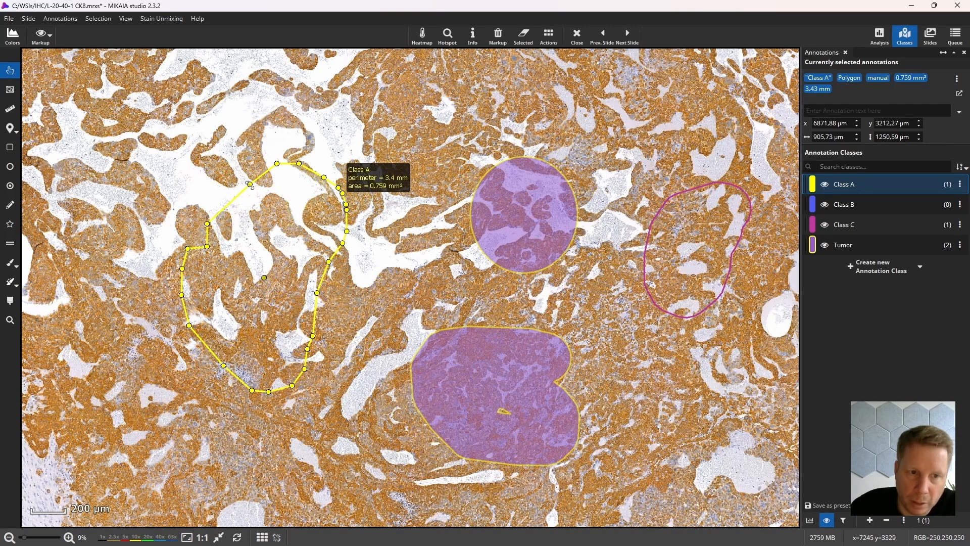
pyautogui.moveTo(250, 185); pyautogui.dragTo(243, 169)
pyautogui.moveTo(343, 243); pyautogui.dragTo(358, 252)
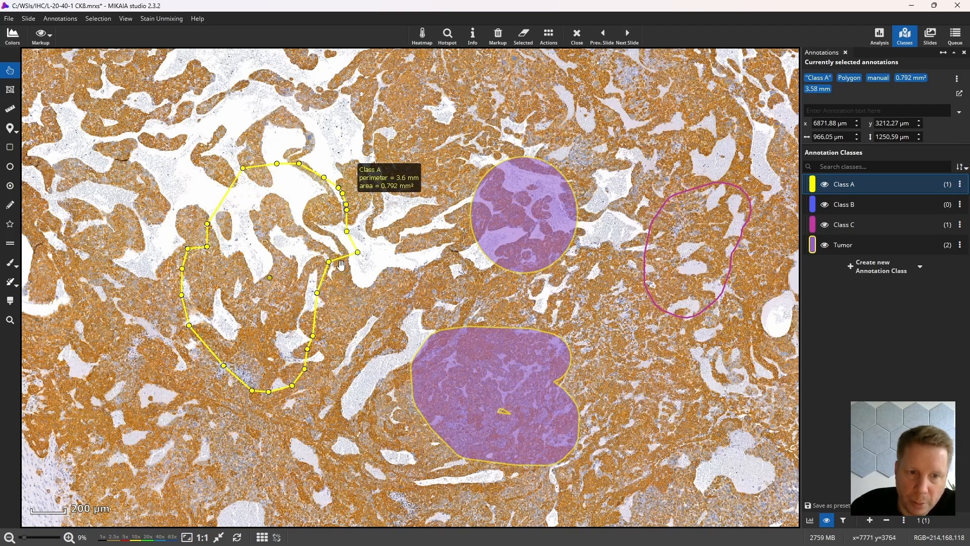
# Erase a hole from the middle of the brushed Tumor region and cut away its upper-right edge
pyautogui.click(488, 330)
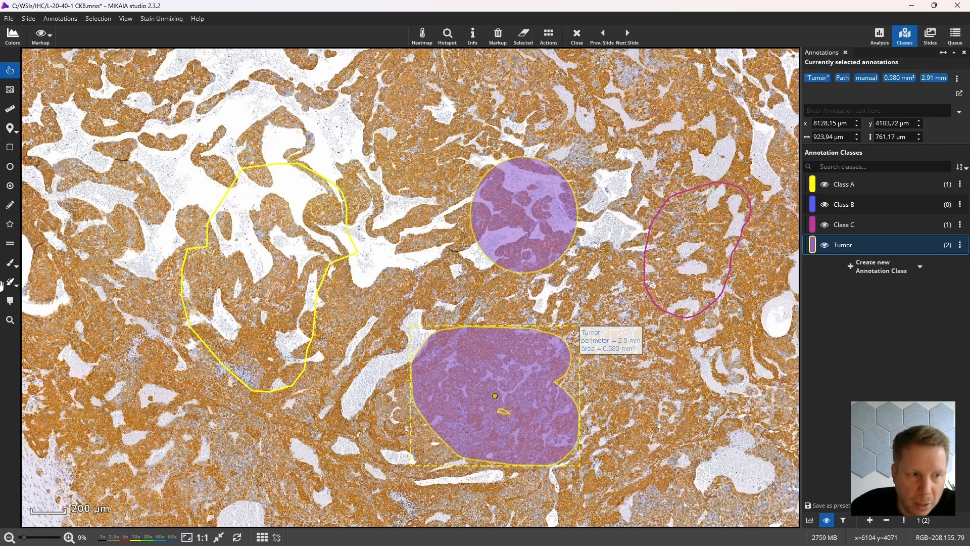
pyautogui.click(13, 264)
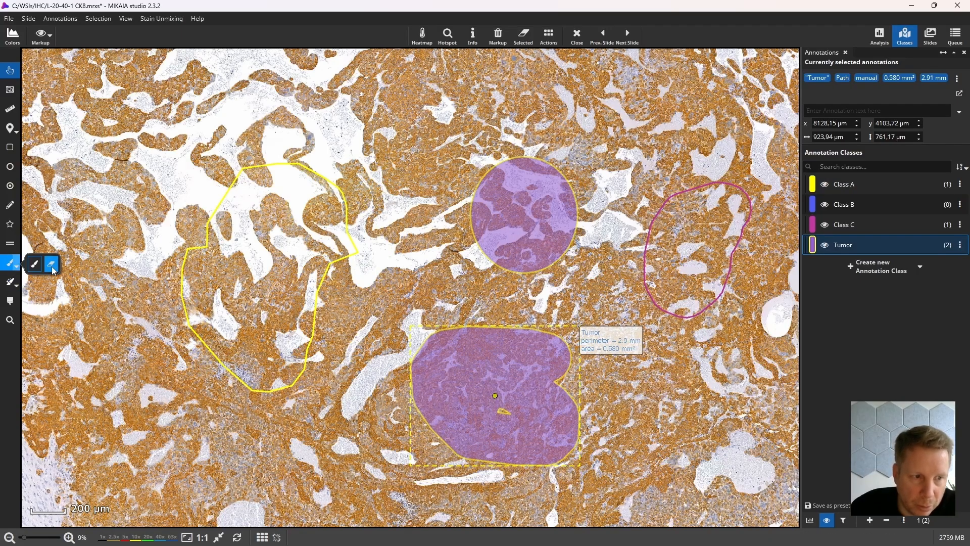
pyautogui.click(52, 267)
pyautogui.moveTo(501, 409)
pyautogui.mouseDown()
pyautogui.moveTo(501, 400)
pyautogui.moveTo(477, 399)
pyautogui.mouseUp()
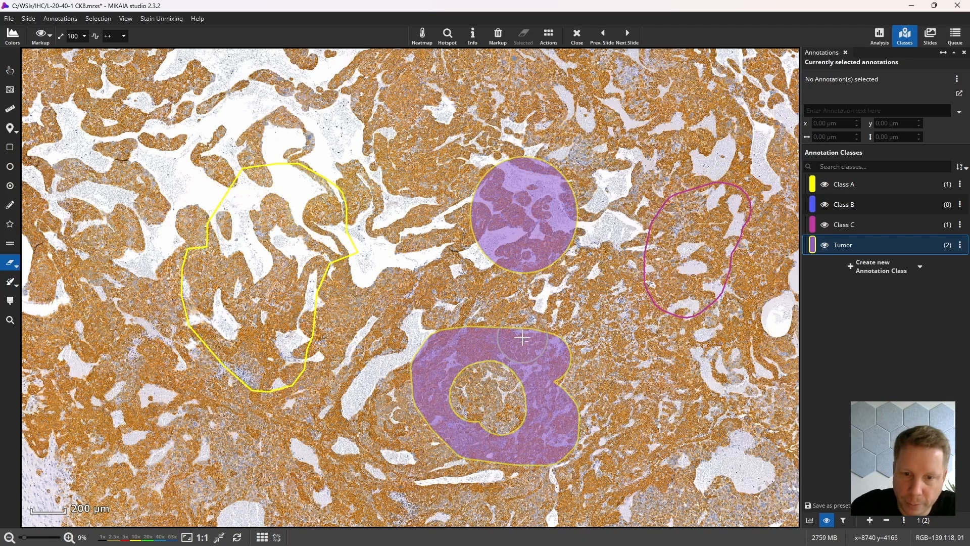
pyautogui.moveTo(530, 337); pyautogui.dragTo(570, 341)
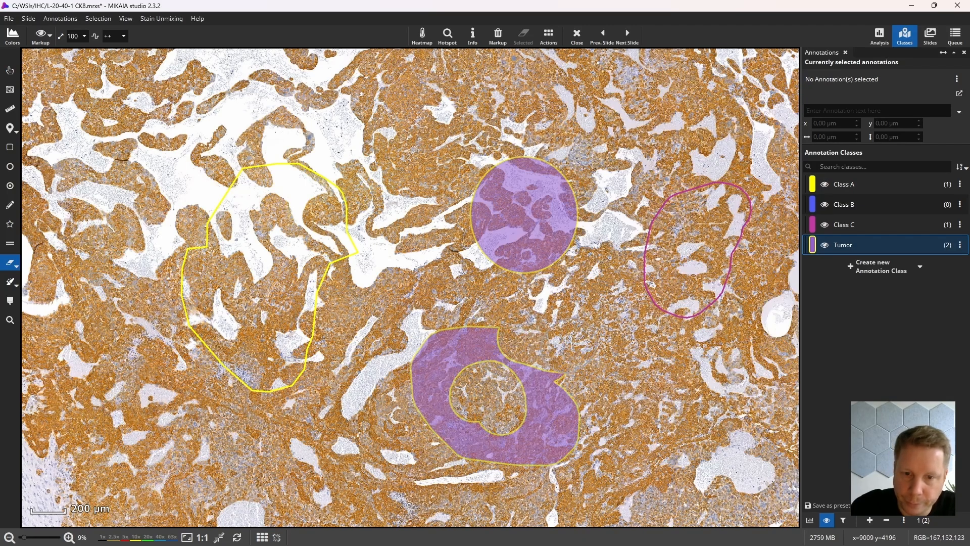
pyautogui.click(12, 72)
# Draw a bent 280 µm wide Tumor band around the Class A polygon, spanning about 1789 by 1982 µm with four path points
pyautogui.click(567, 192)
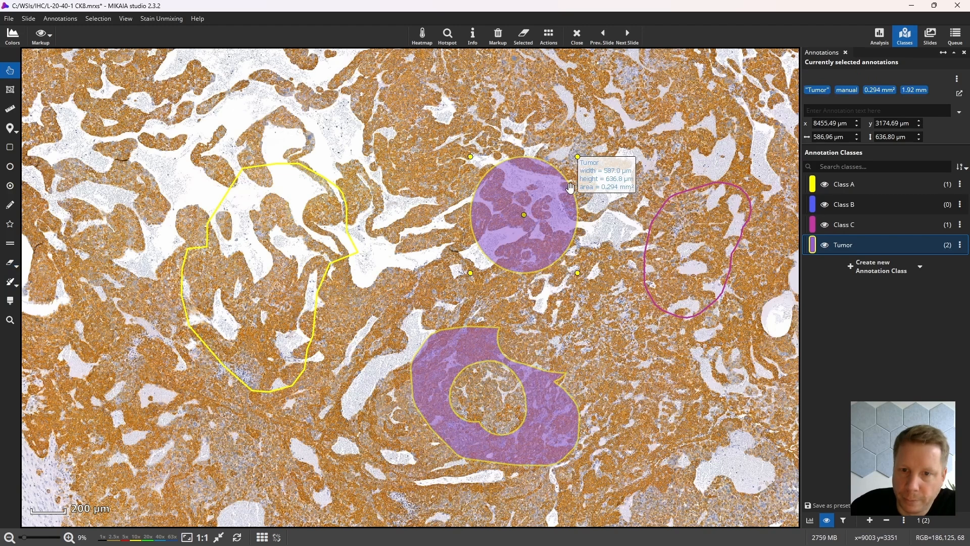
pyautogui.click(10, 243)
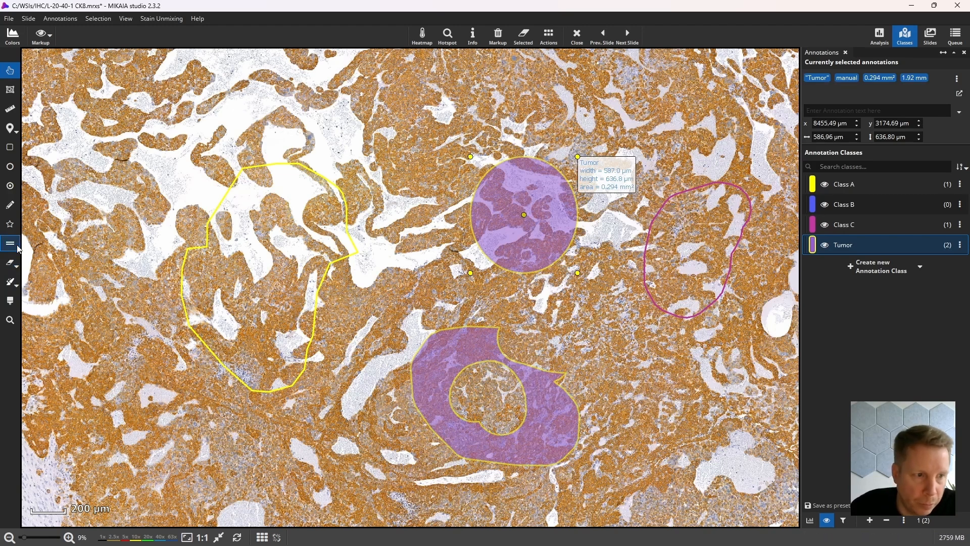
pyautogui.click(169, 145)
pyautogui.click(114, 297)
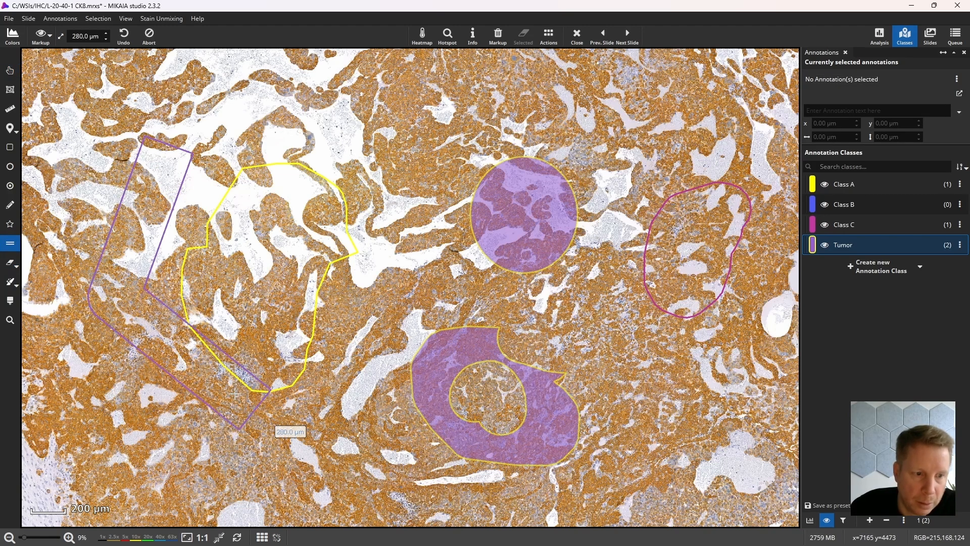
pyautogui.doubleClick(376, 465)
pyautogui.moveTo(234, 395); pyautogui.dragTo(200, 415)
pyautogui.moveTo(113, 297); pyautogui.dragTo(106, 297)
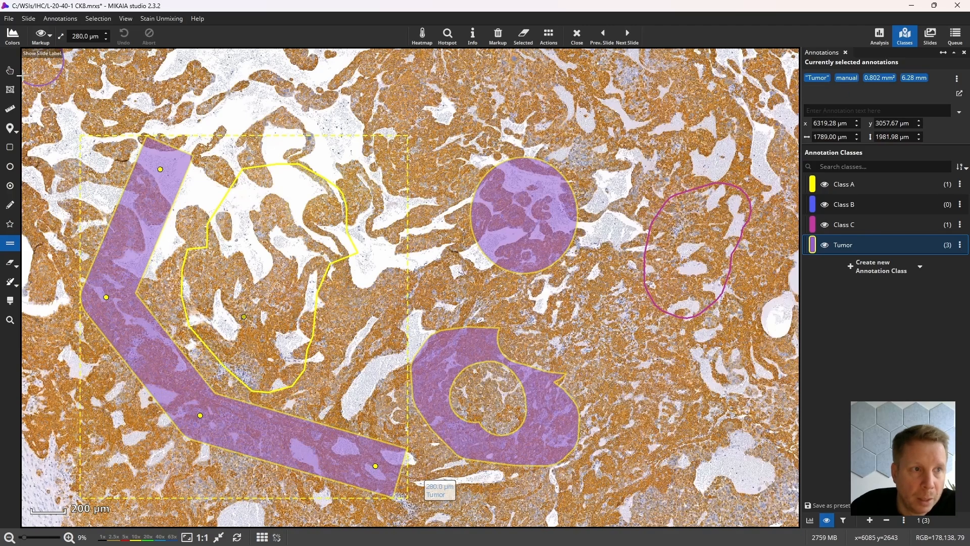
pyautogui.click(10, 71)
# Add concentric margins to the Tumor ellipse, one 100 µm inward and two 100 µm outward
pyautogui.click(557, 44)
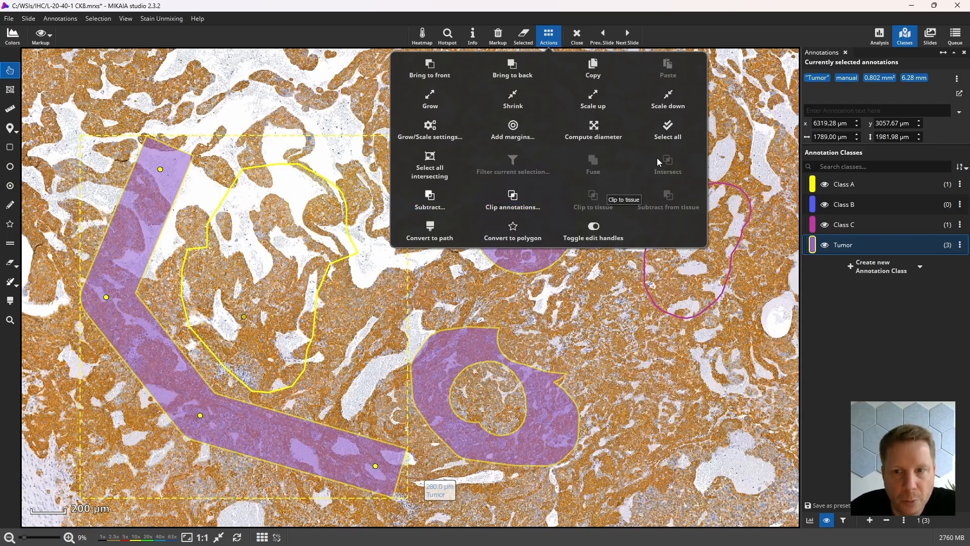
pyautogui.click(456, 315)
pyautogui.click(472, 217)
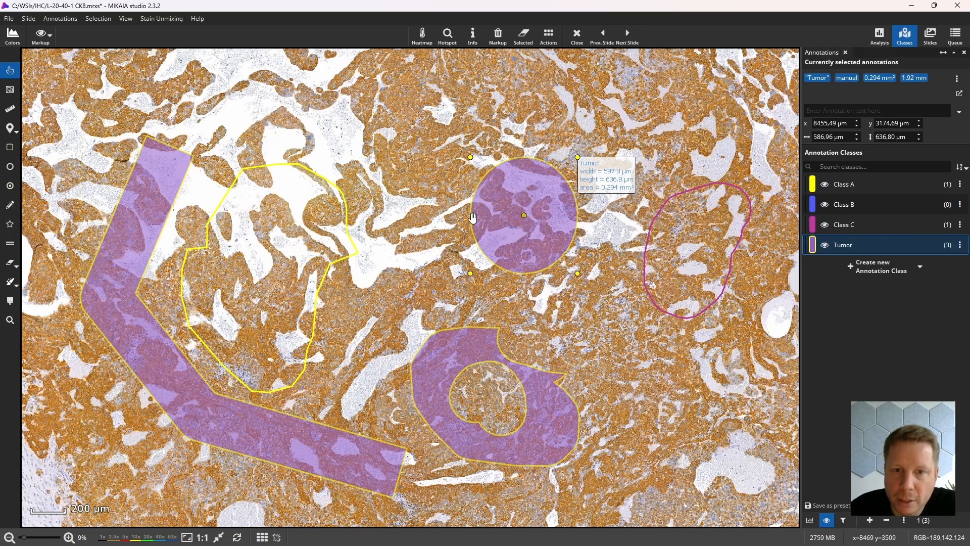
pyautogui.click(550, 36)
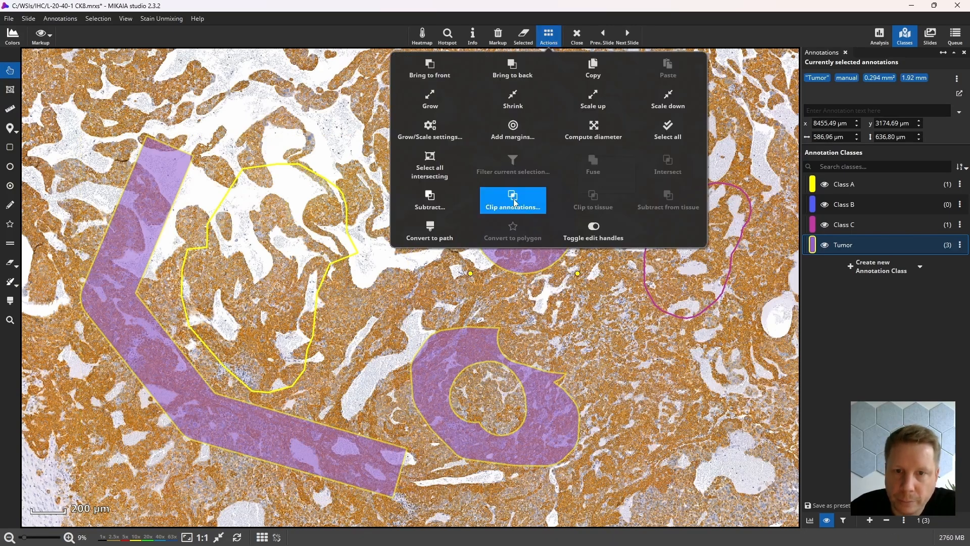
pyautogui.click(513, 127)
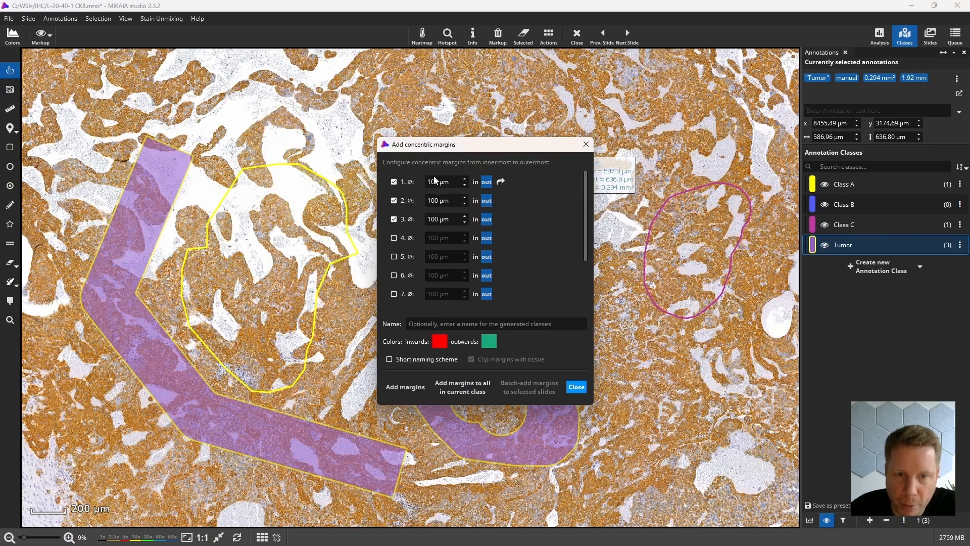
pyautogui.click(485, 182)
pyautogui.click(474, 219)
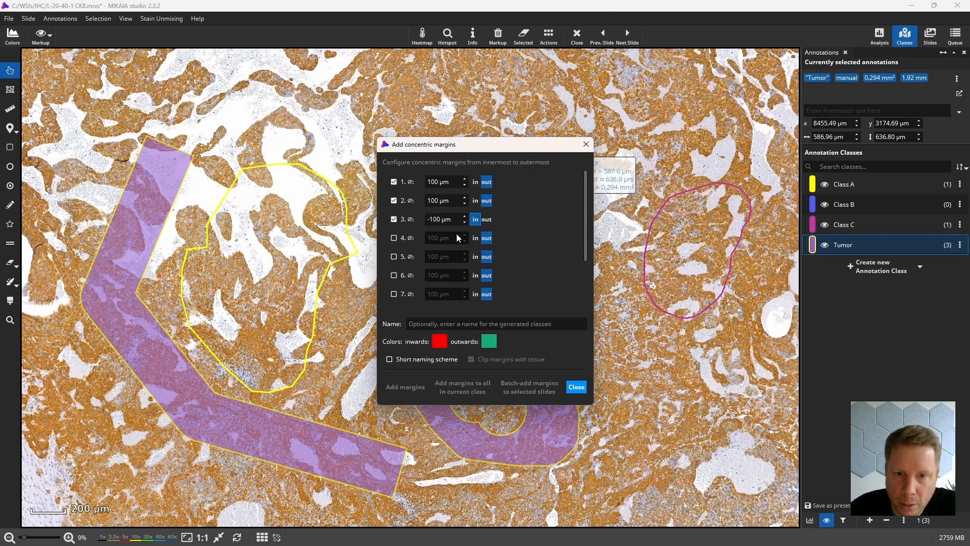
pyautogui.click(486, 182)
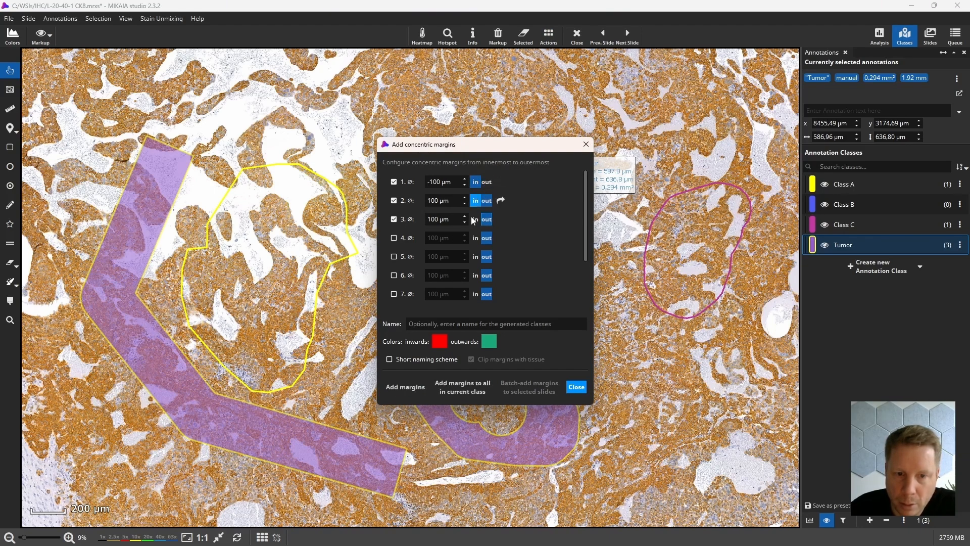
pyautogui.click(409, 386)
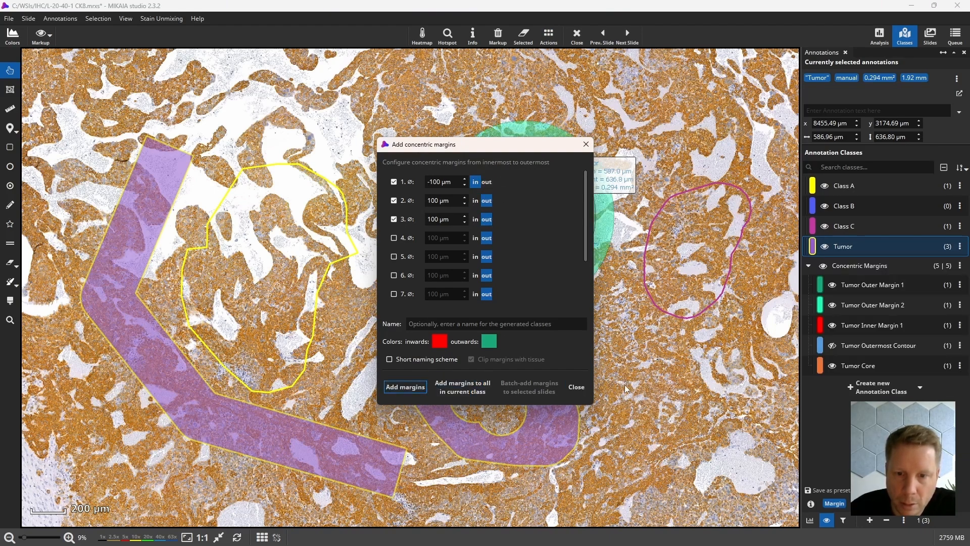
pyautogui.click(576, 386)
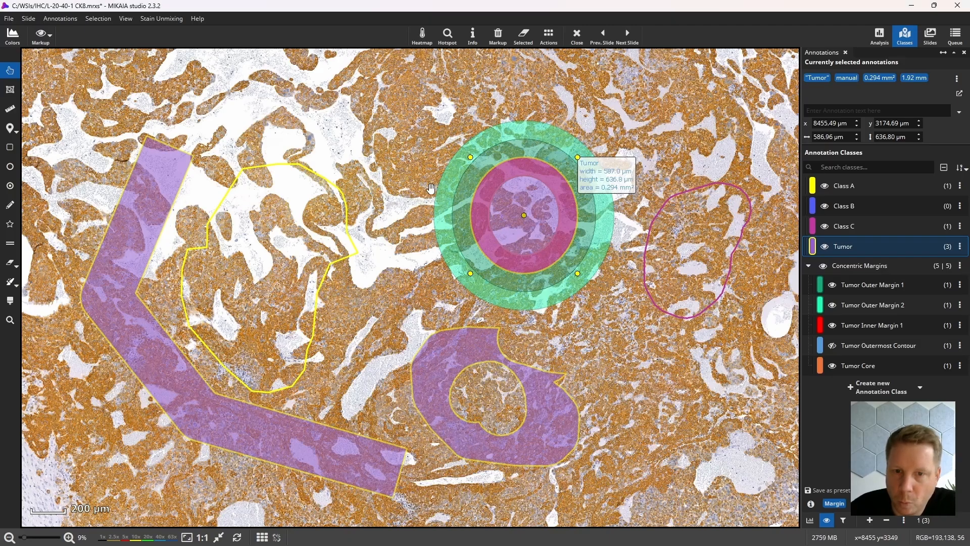
# Inspect the Concentric Margins classes, toggle the whole group's visibility off and on, and collapse the group
pyautogui.click(852, 266)
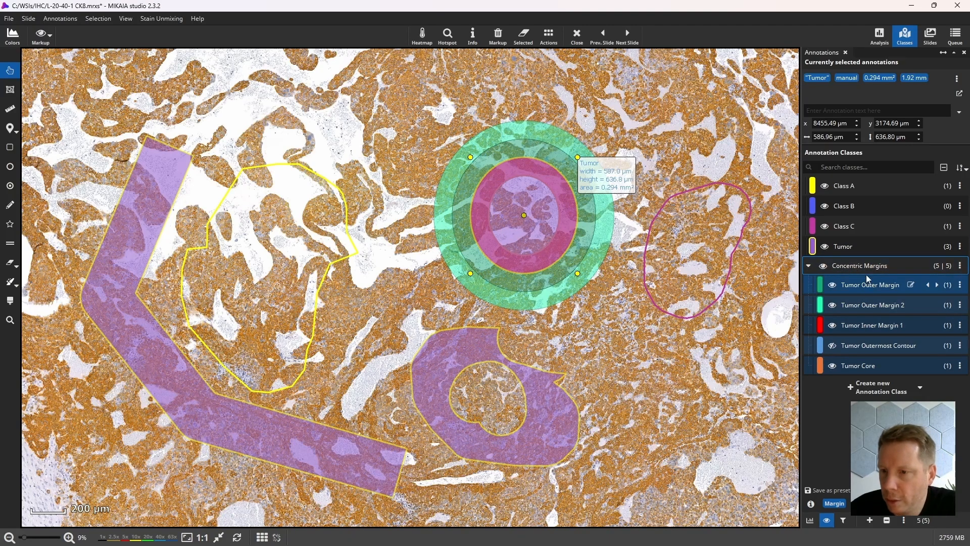
pyautogui.click(853, 292)
pyautogui.click(859, 298)
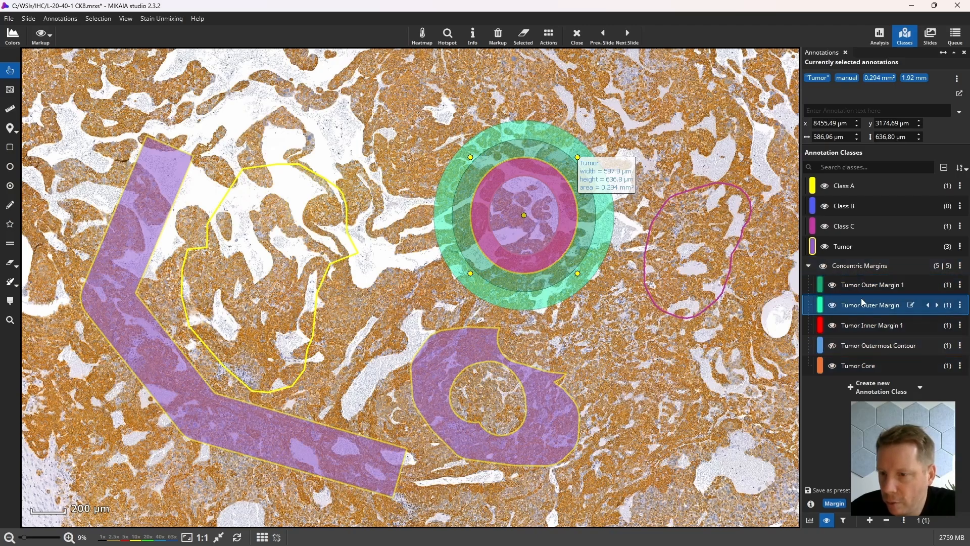
pyautogui.click(825, 266)
pyautogui.click(826, 265)
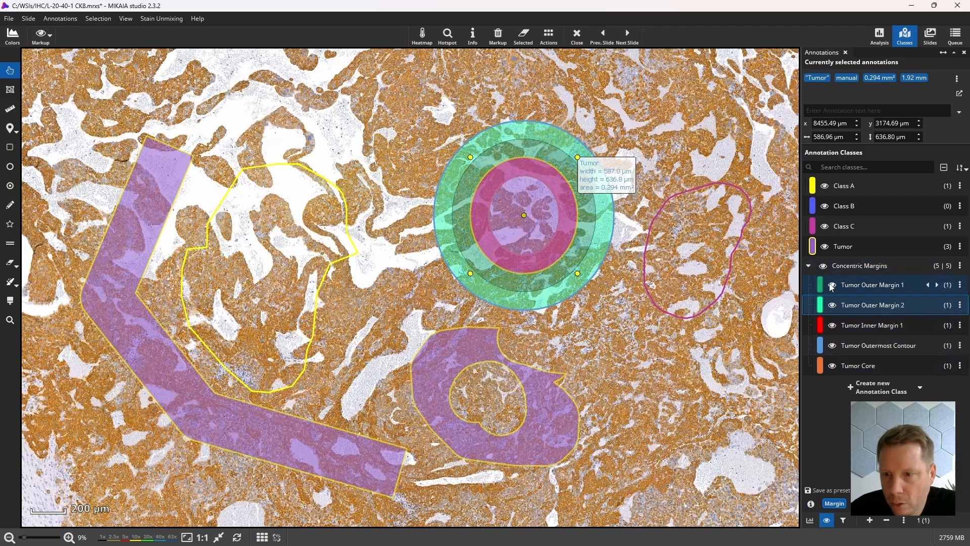
pyautogui.click(826, 266)
pyautogui.click(825, 266)
pyautogui.click(825, 264)
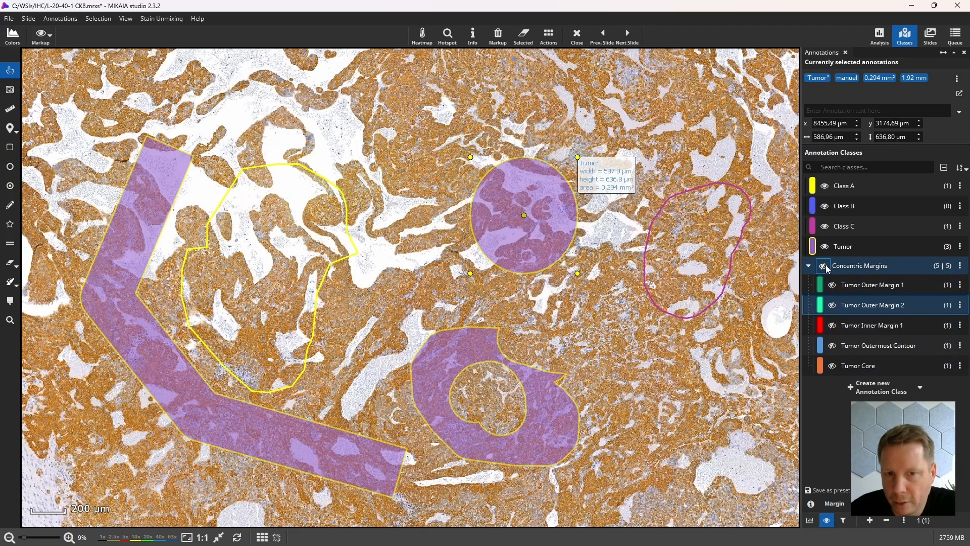
pyautogui.click(826, 265)
pyautogui.click(825, 265)
pyautogui.click(825, 264)
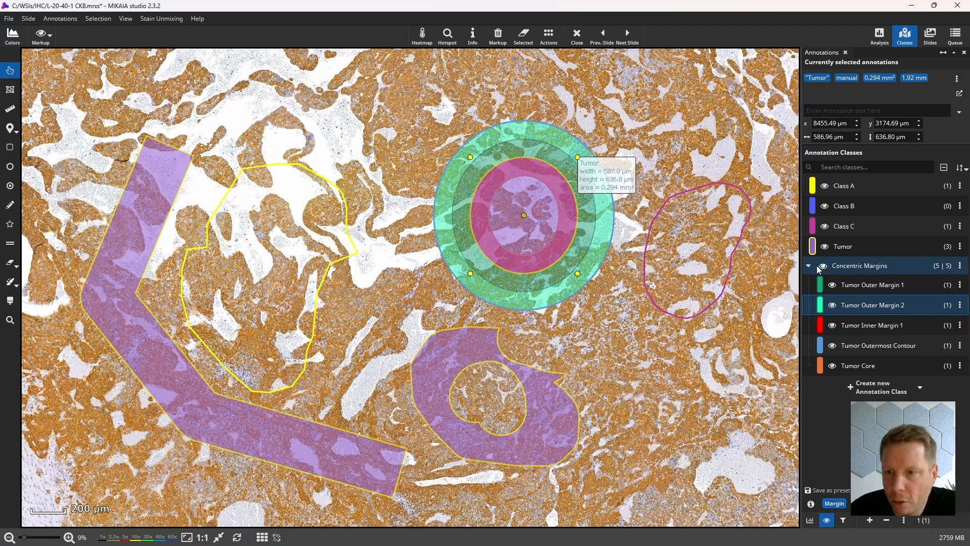
pyautogui.click(808, 265)
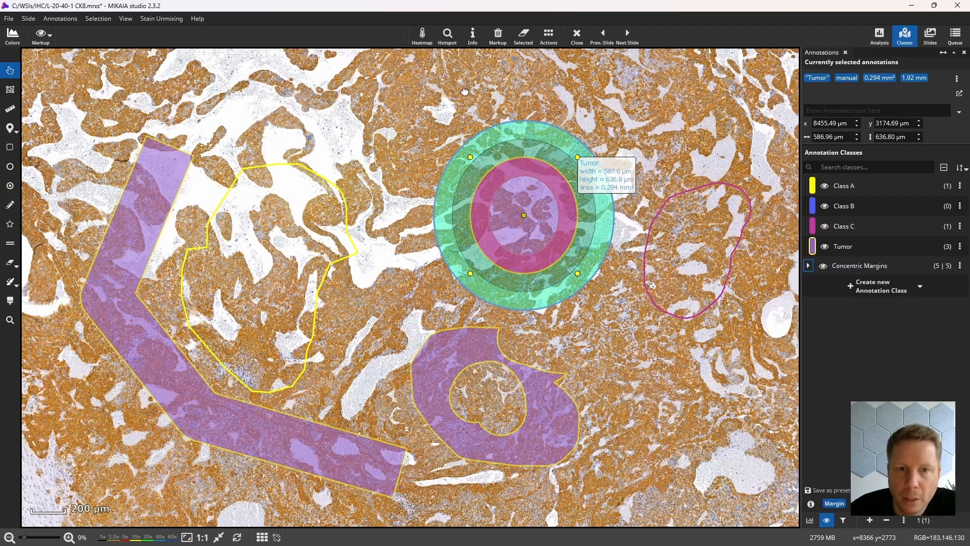
# Remove all annotation classes together with their annotations from the slide
pyautogui.moveTo(522, 72); pyautogui.dragTo(541, 78)
pyautogui.click(499, 42)
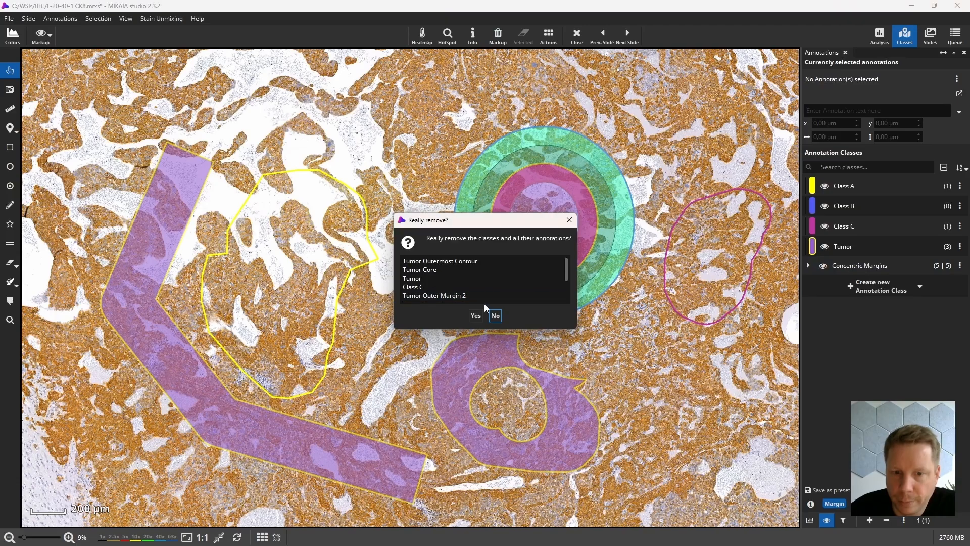
pyautogui.click(475, 315)
# Open the analysis tools for the cleared CK8 slide
pyautogui.moveTo(393, 299)
pyautogui.mouseDown()
pyautogui.moveTo(622, 272)
pyautogui.moveTo(598, 273)
pyautogui.mouseUp()
pyautogui.scroll(-3, 416, 303)
pyautogui.click(879, 36)
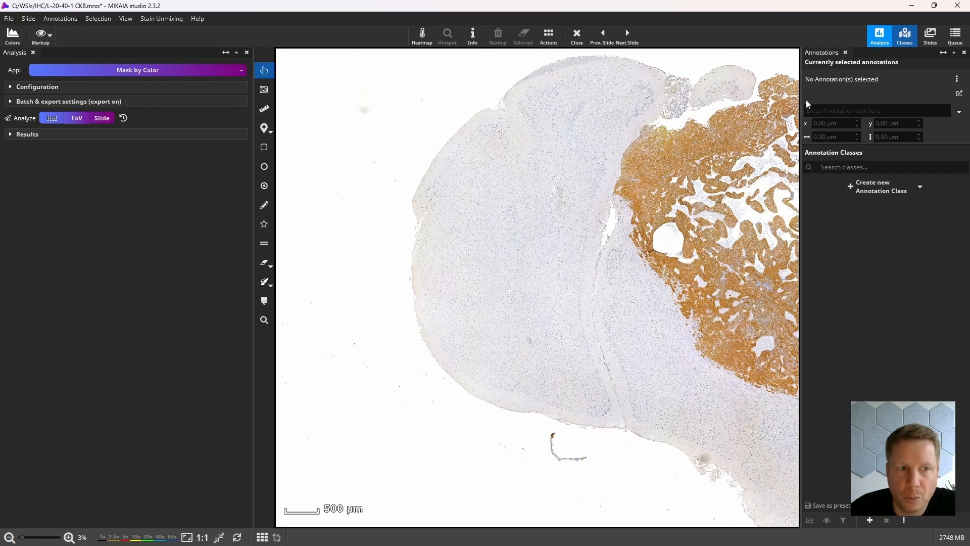
# Browse the App Center and filter the available apps by FL, BF and IHC in turn, clearing the filters at the end
pyautogui.click(126, 71)
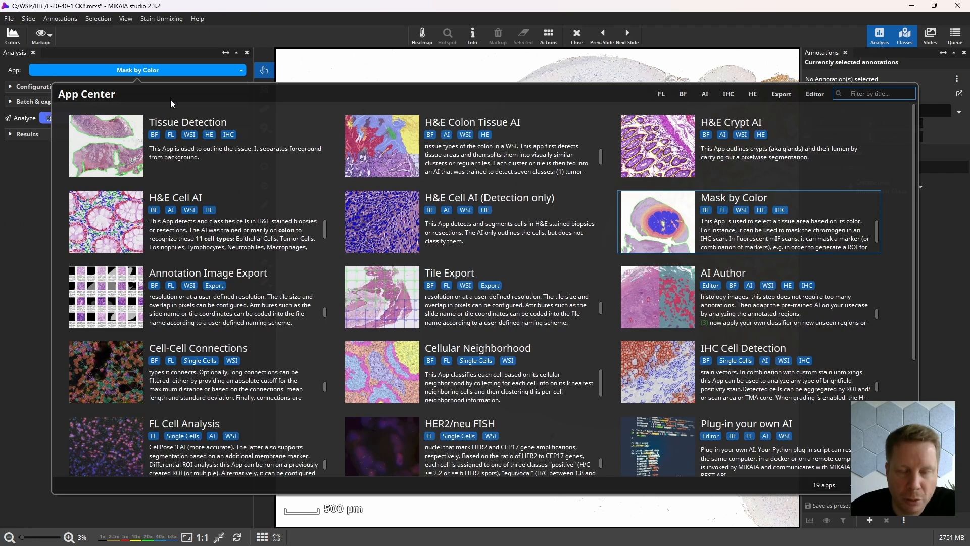
pyautogui.scroll(-3, 228, 212)
pyautogui.scroll(3, 448, 352)
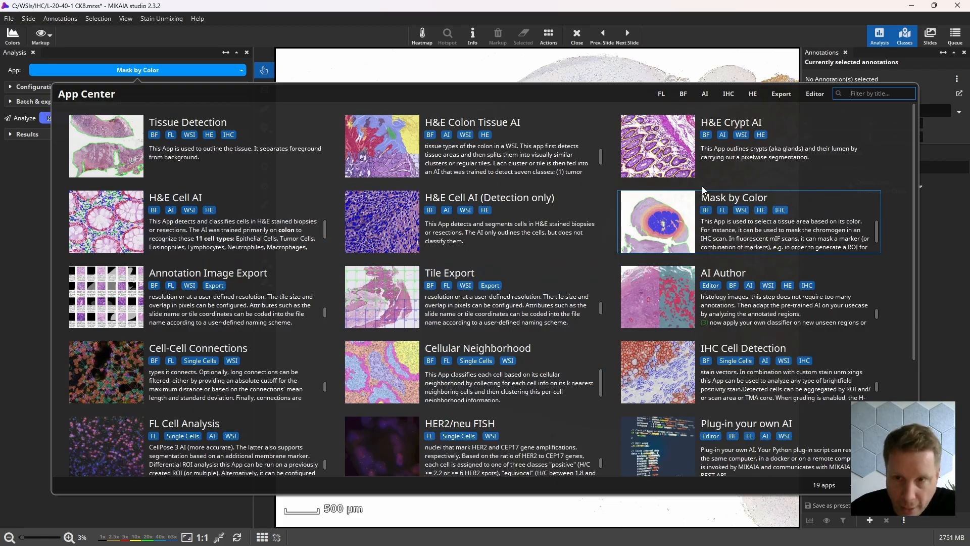
pyautogui.click(661, 94)
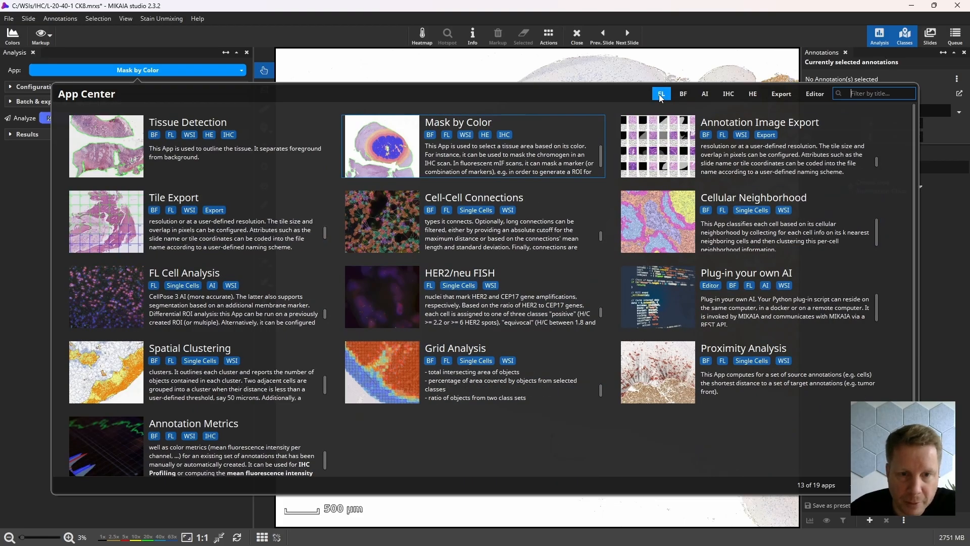
pyautogui.click(660, 96)
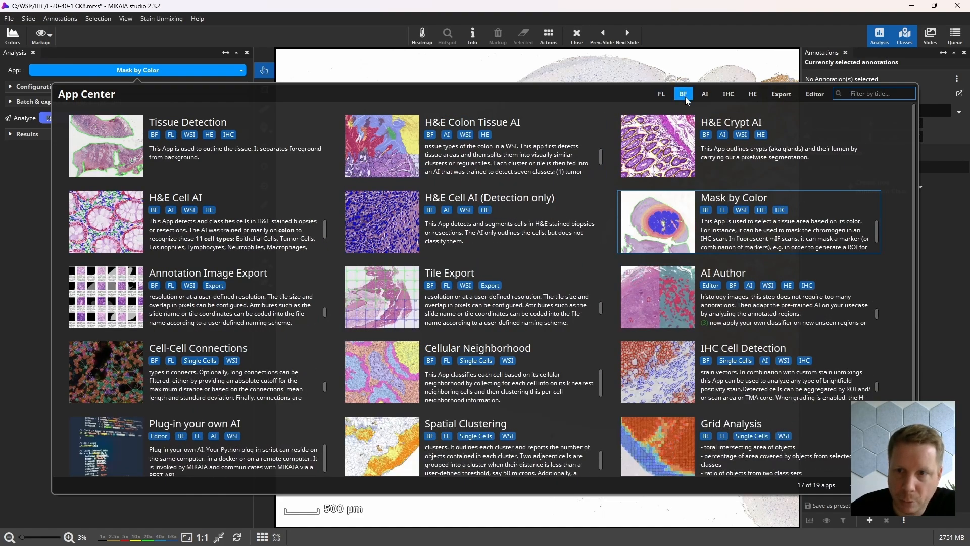
pyautogui.click(735, 95)
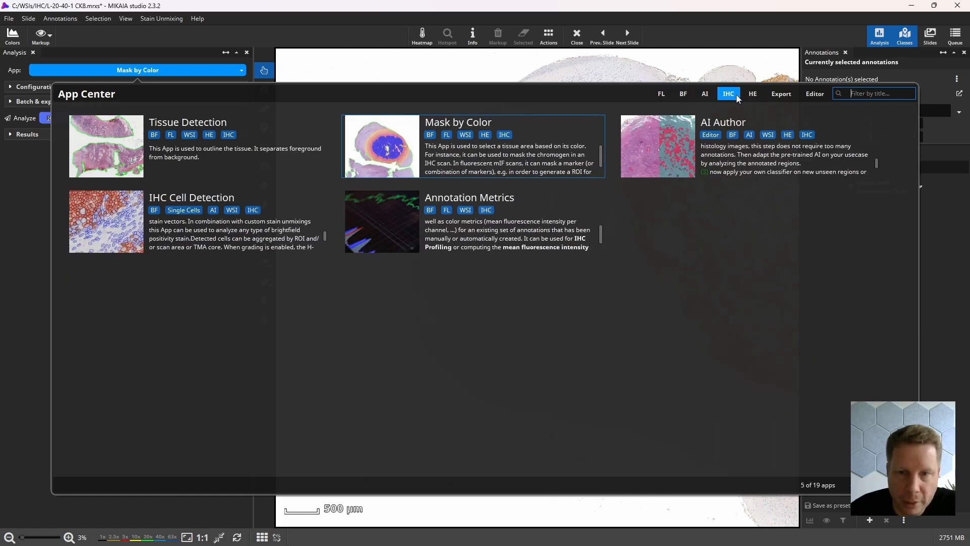
pyautogui.click(734, 94)
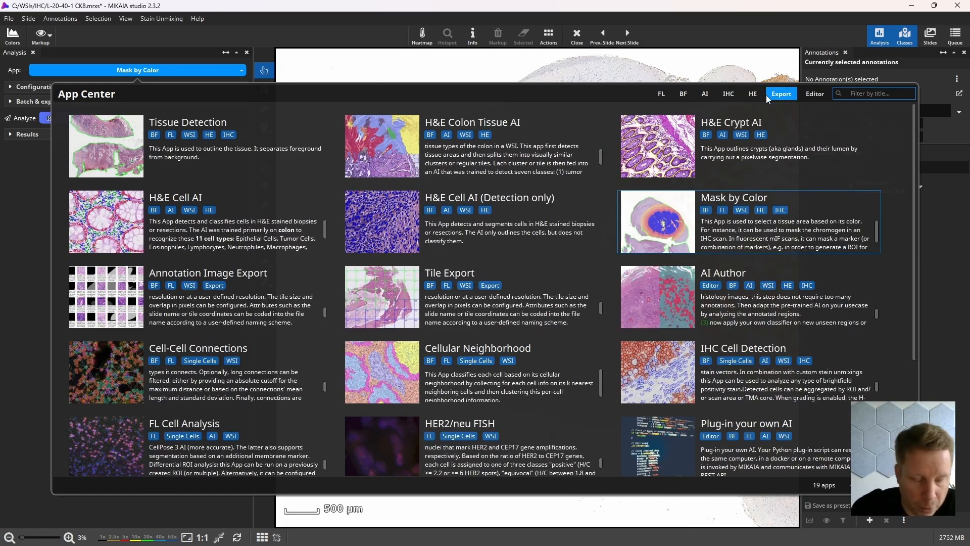
# Search the App Center for "Mask" and choose the Mask by Color app
pyautogui.write('Mask')
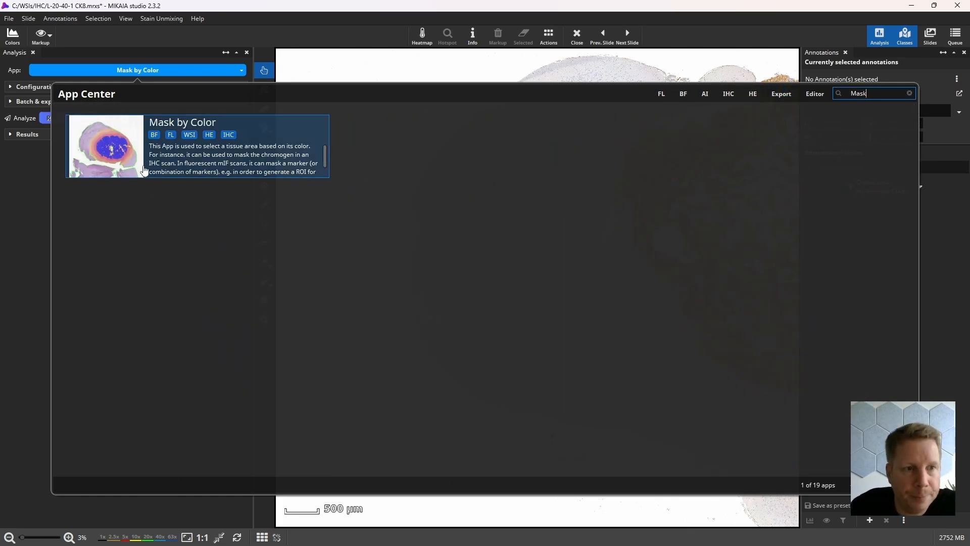
pyautogui.click(95, 150)
pyautogui.moveTo(709, 211); pyautogui.dragTo(477, 202)
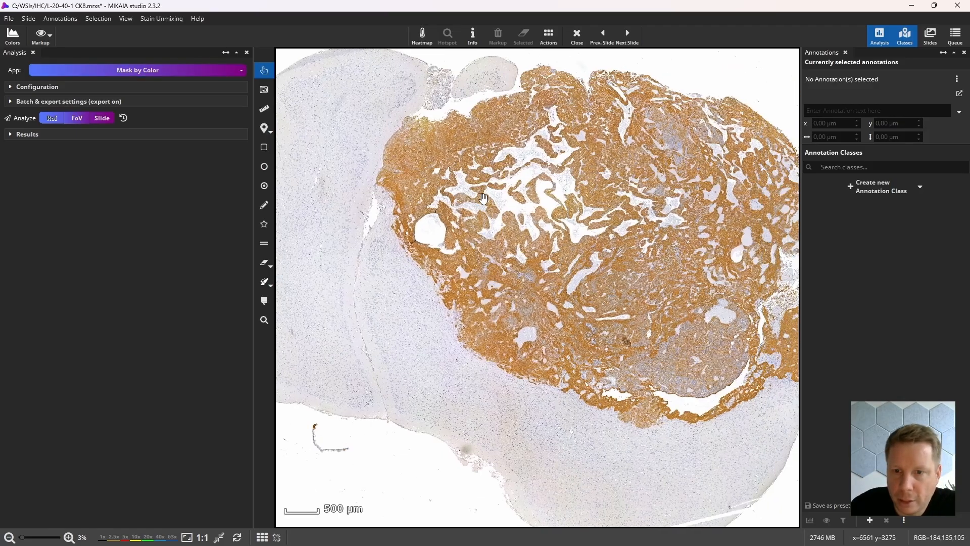
pyautogui.scroll(3, 482, 203)
pyautogui.scroll(1, 459, 326)
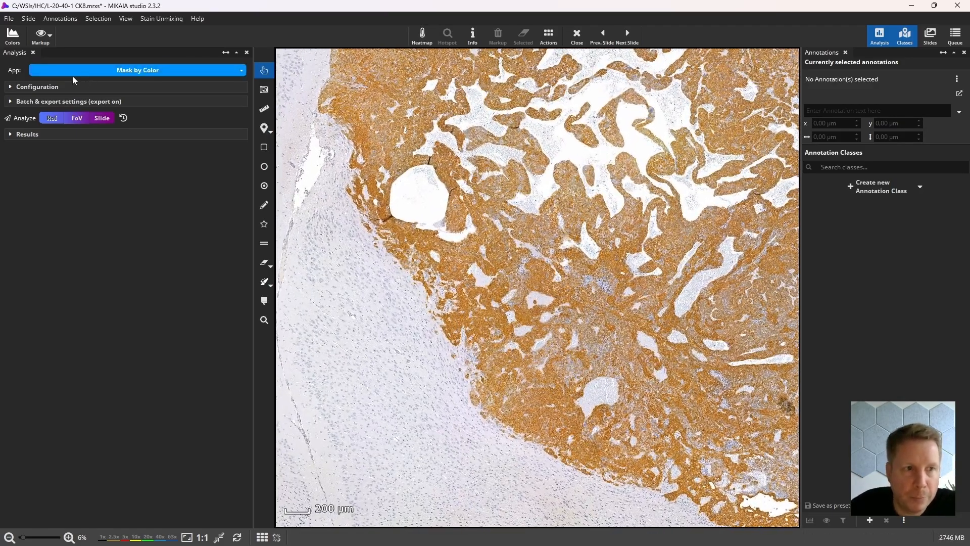
# Configure the masking to use the H-DAB: DAB stain component with an automatic sensitivity of 3
pyautogui.click(46, 88)
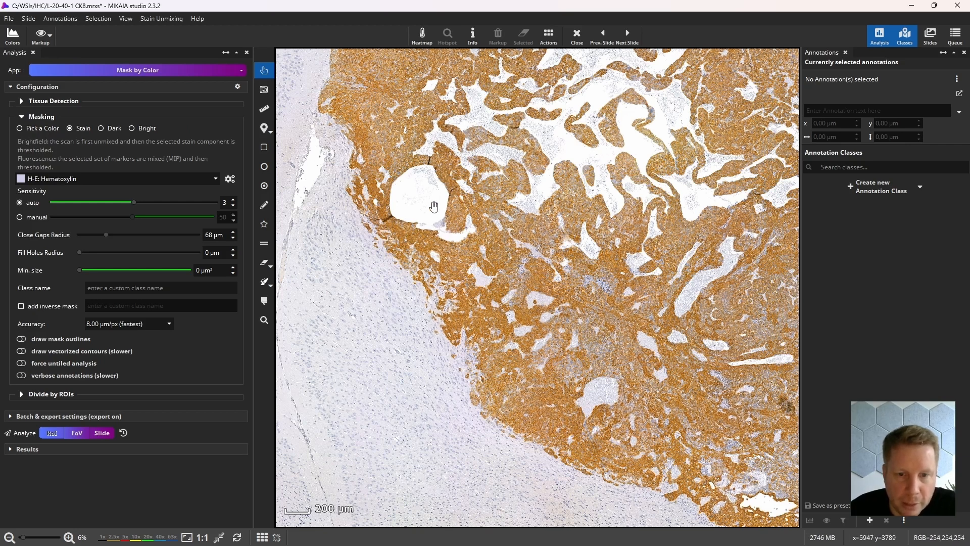
pyautogui.moveTo(491, 297); pyautogui.dragTo(505, 271)
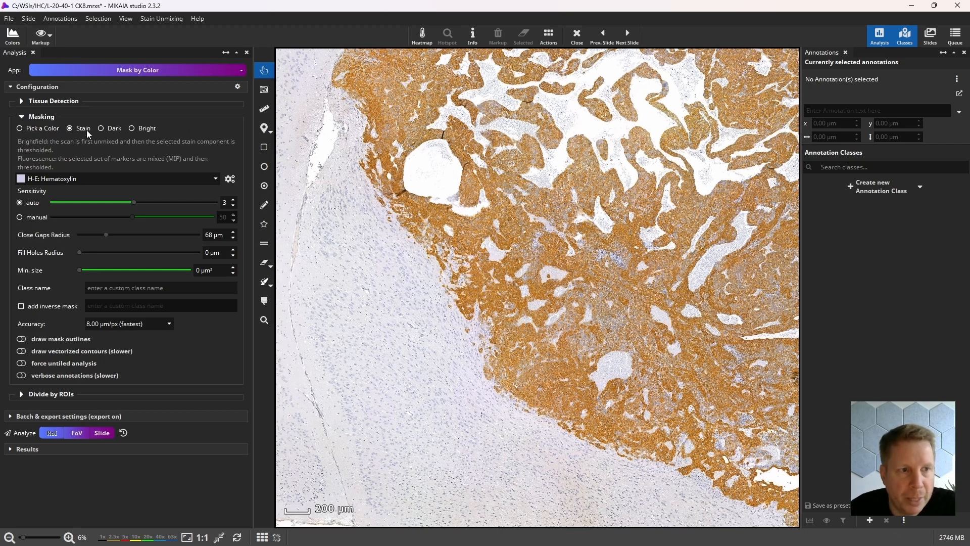
pyautogui.click(64, 179)
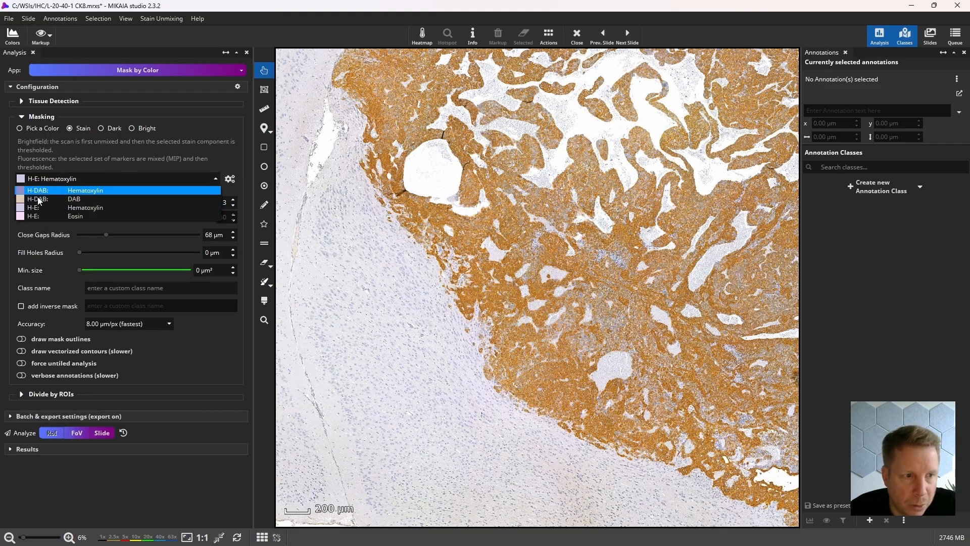
pyautogui.click(77, 201)
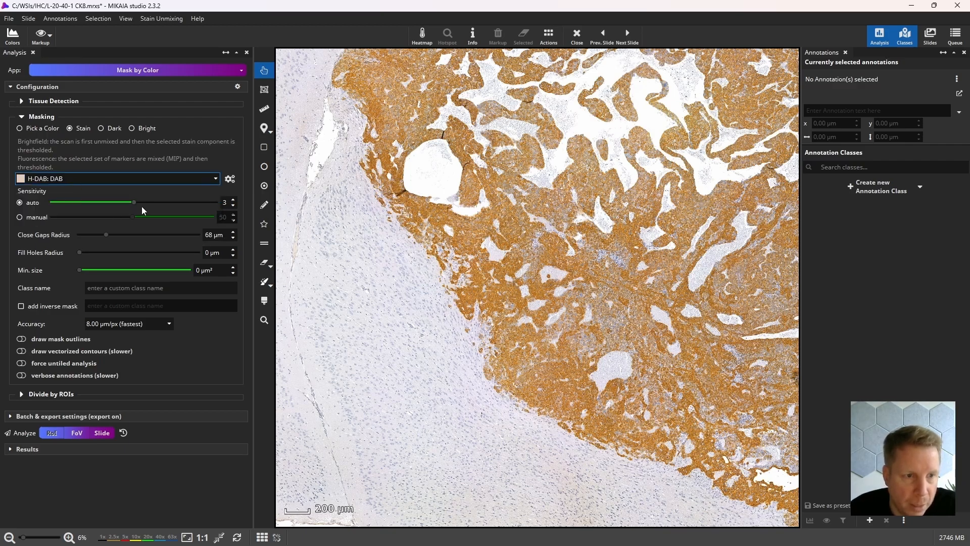
pyautogui.moveTo(132, 201); pyautogui.dragTo(116, 201)
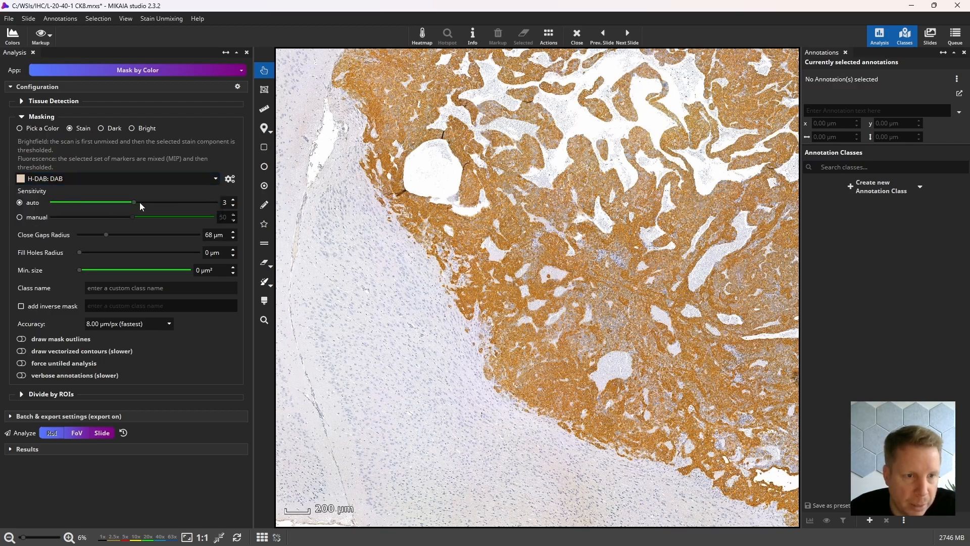
# Set the masking accuracy to 7.76 µm/px
pyautogui.moveTo(423, 244); pyautogui.dragTo(326, 151)
pyautogui.moveTo(477, 245); pyautogui.dragTo(519, 241)
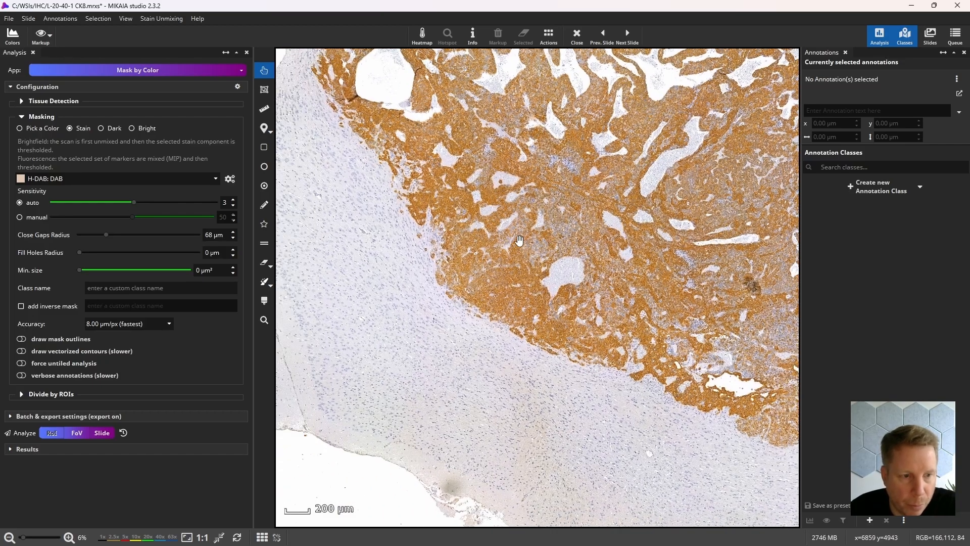
pyautogui.click(158, 318)
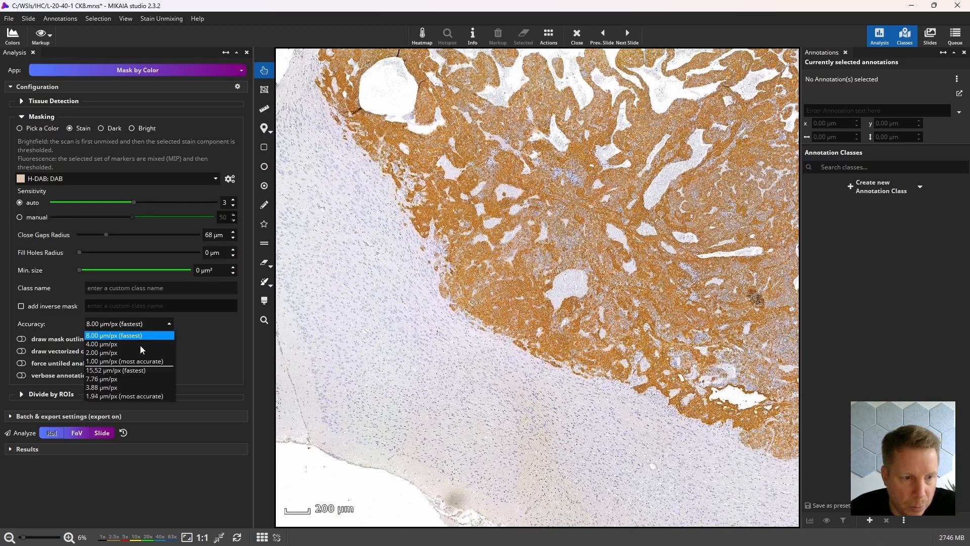
pyautogui.click(114, 380)
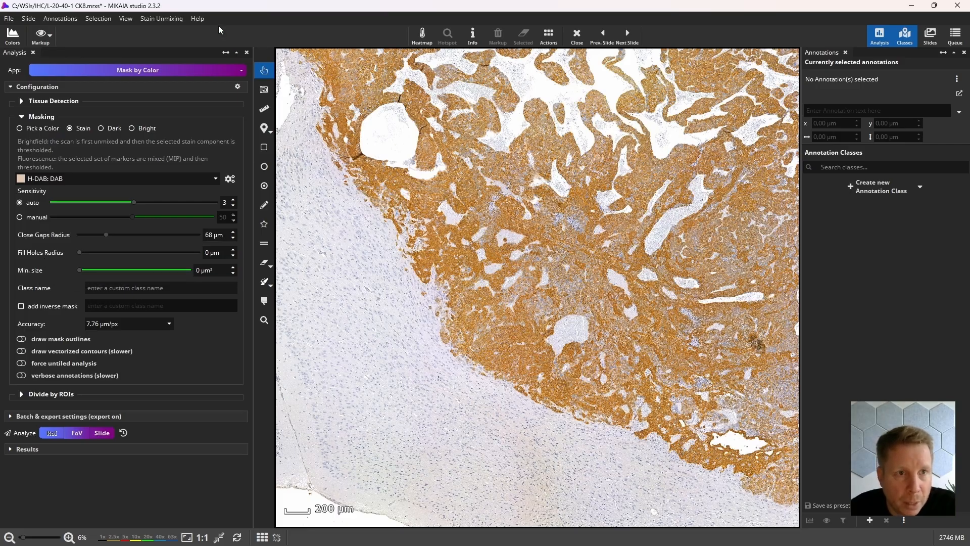
pyautogui.click(201, 19)
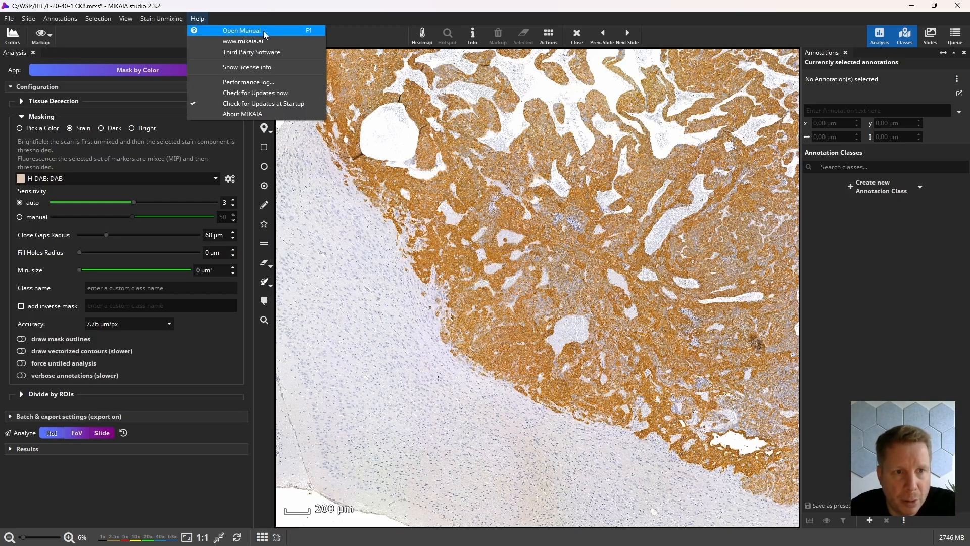
pyautogui.click(343, 29)
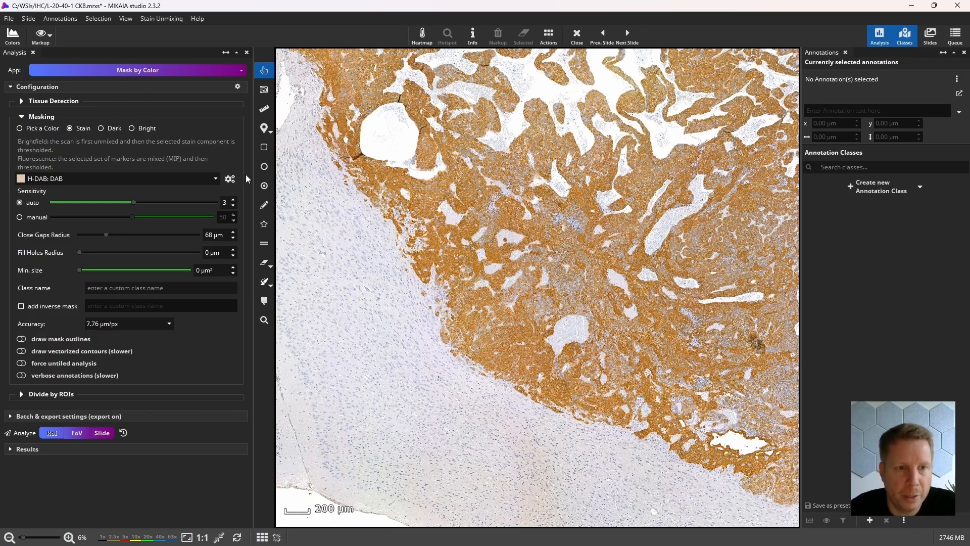
# Review the batch and export settings, including the whole-slide-only export option and the output folder, and collapse them again
pyautogui.click(56, 87)
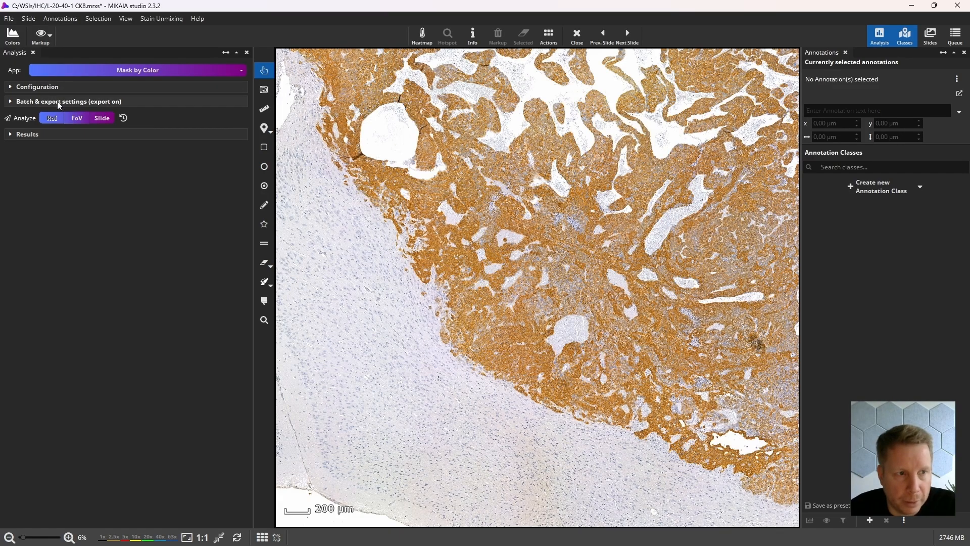
pyautogui.click(57, 101)
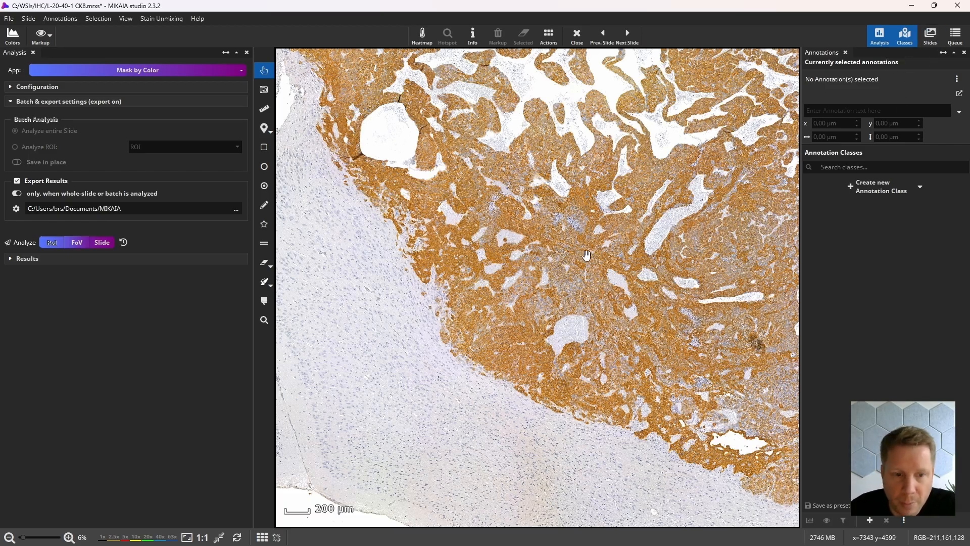
pyautogui.moveTo(571, 272); pyautogui.dragTo(549, 290)
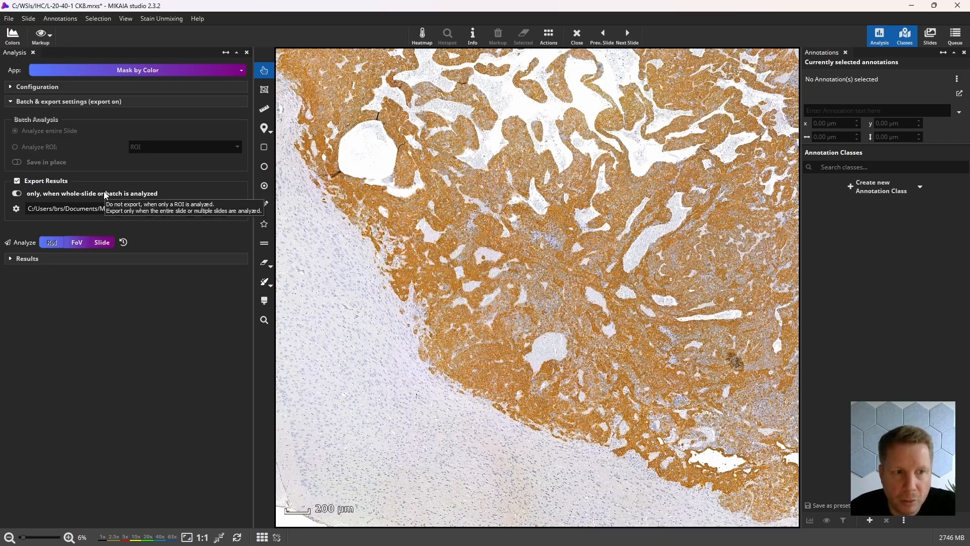
pyautogui.click(106, 208)
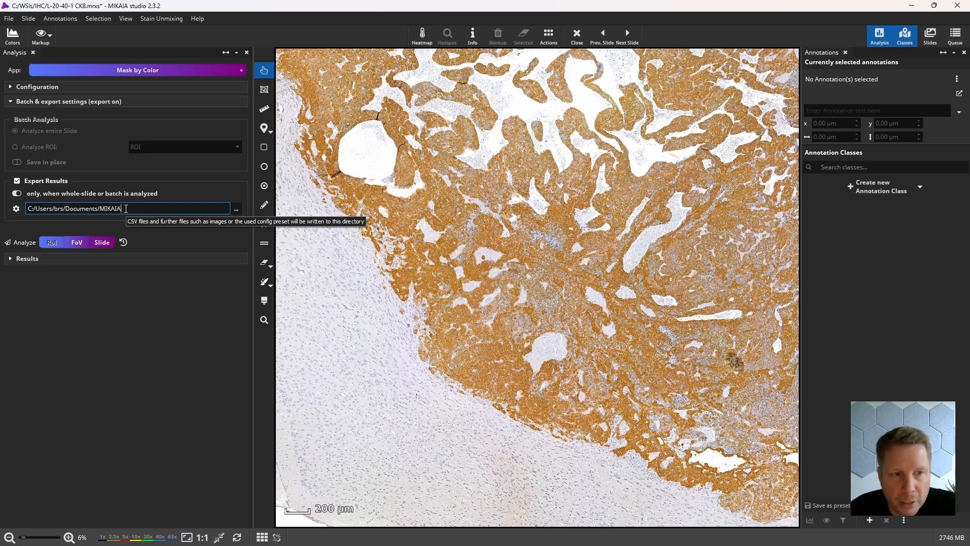
pyautogui.click(462, 337)
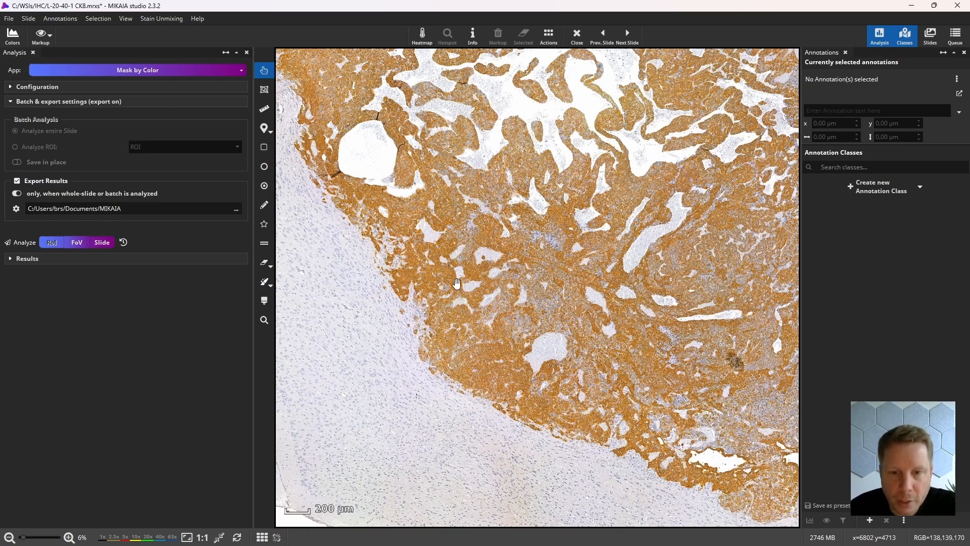
pyautogui.moveTo(456, 284); pyautogui.dragTo(420, 304)
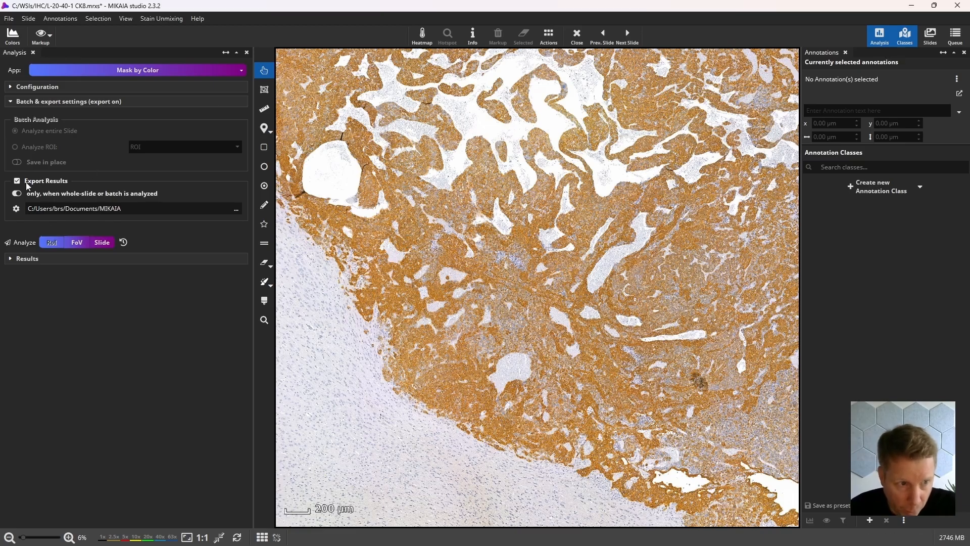
pyautogui.click(66, 101)
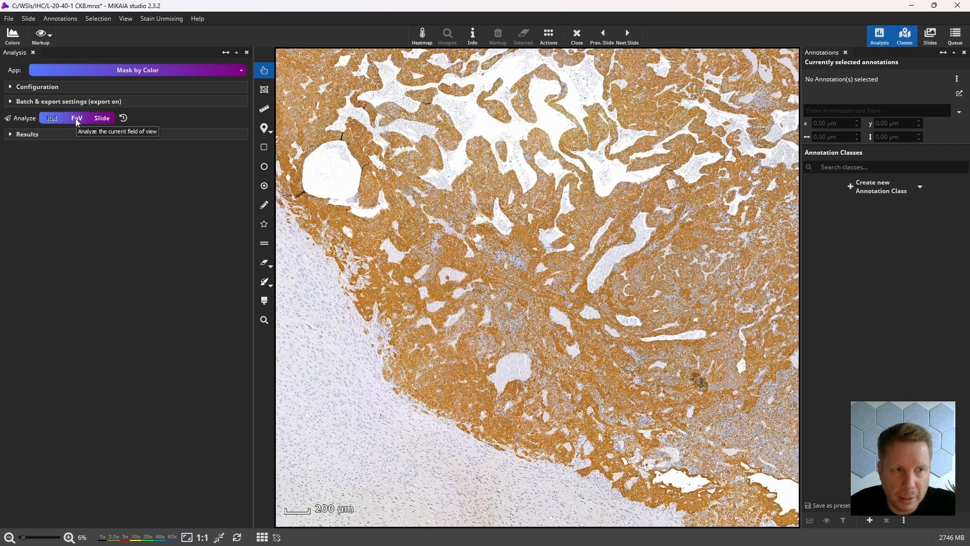
# Draw two freehand Class A polygons across the lower tumor border, about 2111 by 1941 µm and about 1003 by 613 µm
pyautogui.click(265, 205)
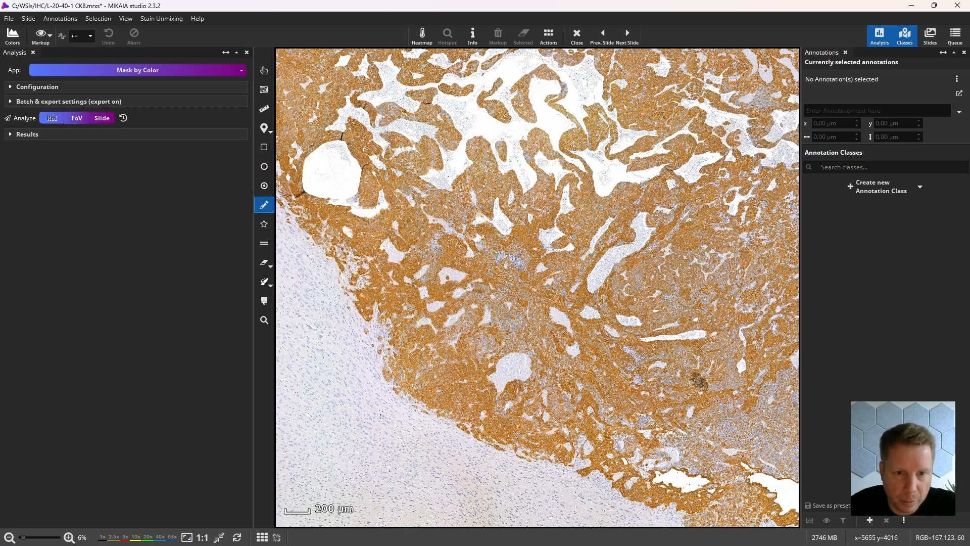
pyautogui.moveTo(471, 237)
pyautogui.mouseDown()
pyautogui.moveTo(357, 215)
pyautogui.moveTo(288, 417)
pyautogui.moveTo(568, 464)
pyautogui.moveTo(473, 231)
pyautogui.mouseUp()
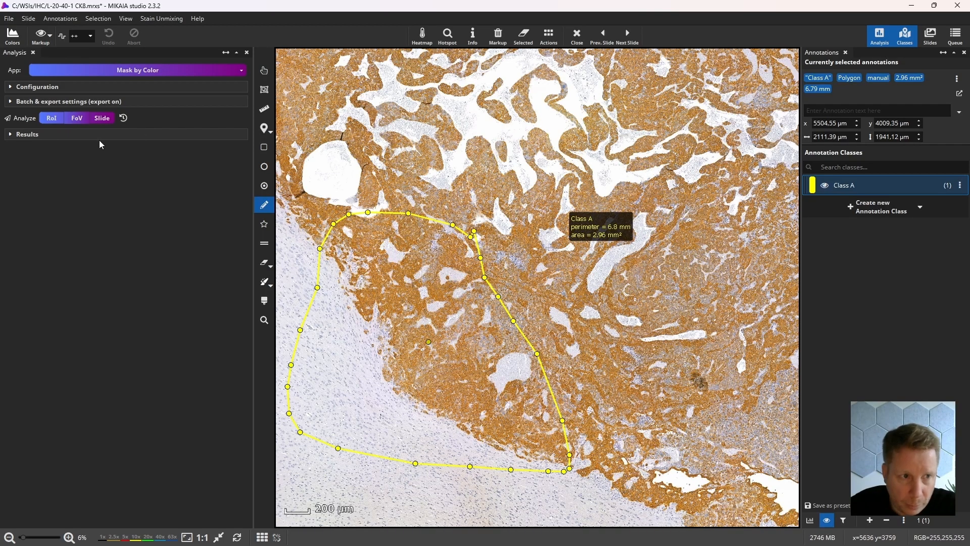
pyautogui.moveTo(689, 435); pyautogui.dragTo(561, 495)
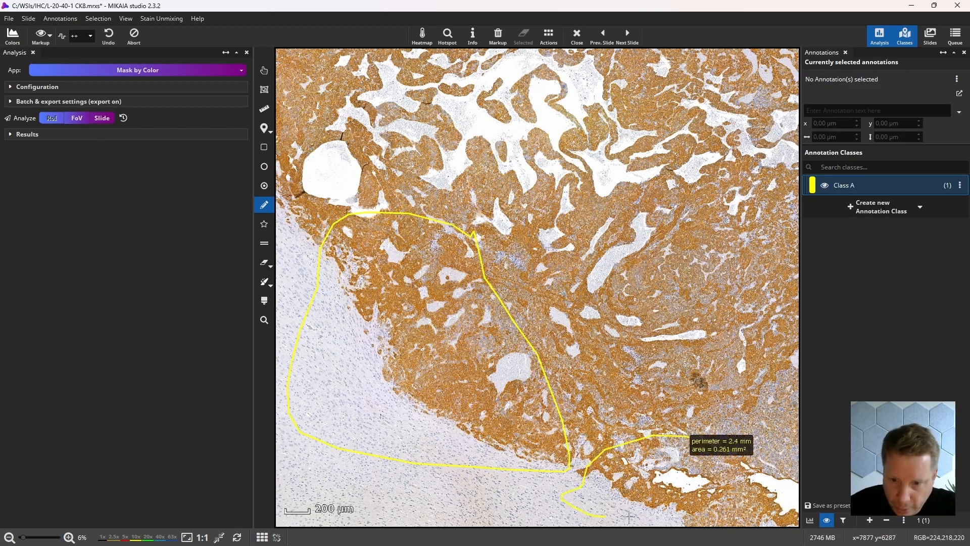
pyautogui.moveTo(629, 516); pyautogui.dragTo(694, 444)
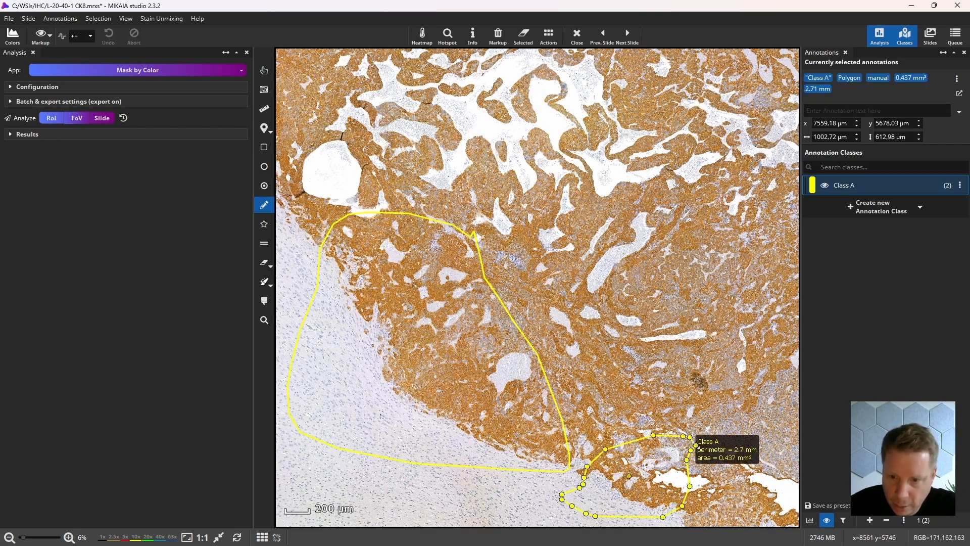
# Select both Class A polygons and run the Mask by Color analysis on them as regions of interest
pyautogui.click(264, 71)
pyautogui.keyDown('ctrl'); pyautogui.click(473, 236); pyautogui.keyUp('ctrl')
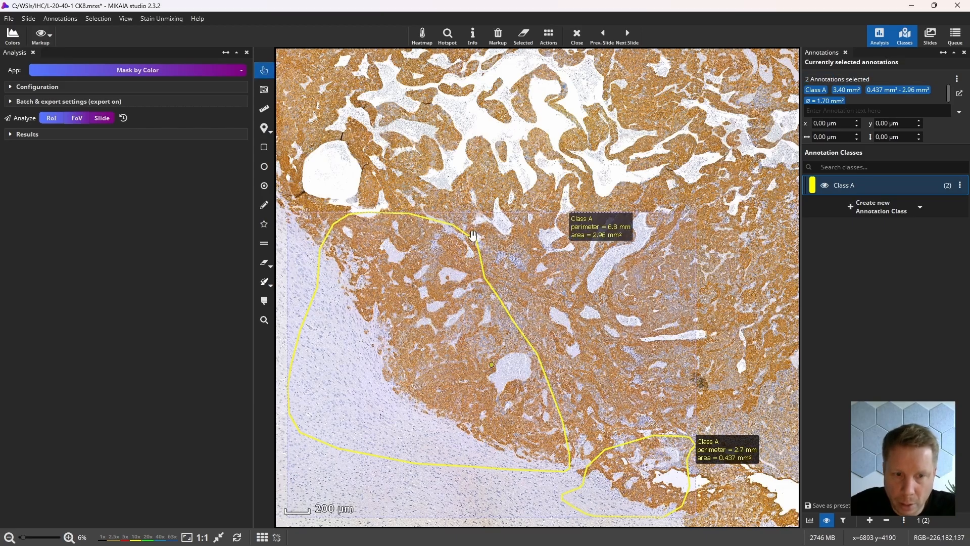
pyautogui.click(50, 118)
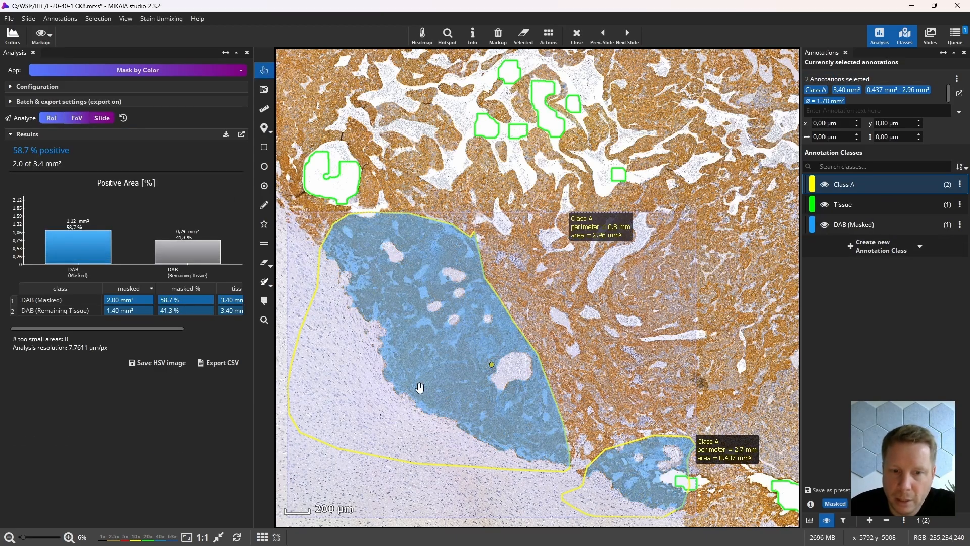
pyautogui.scroll(-1, 415, 393)
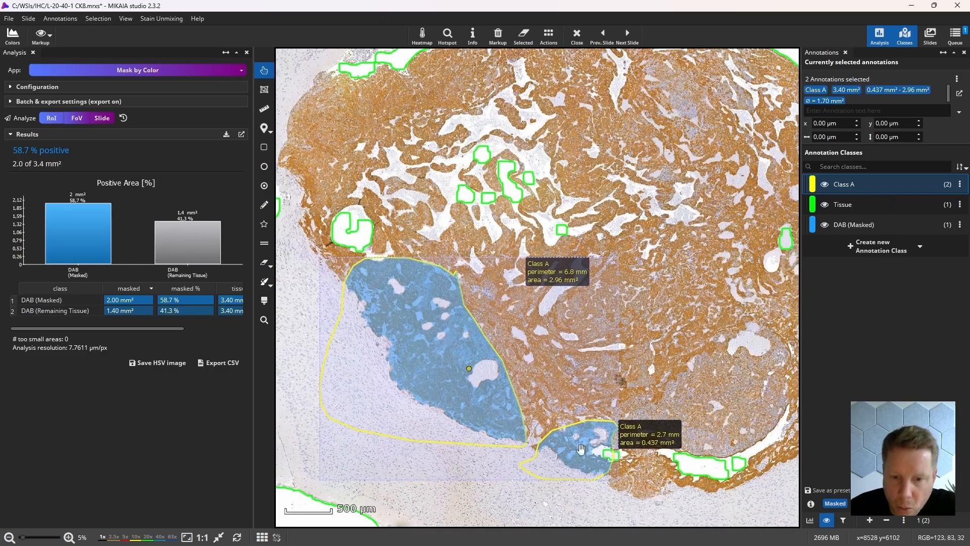
pyautogui.scroll(1, 461, 425)
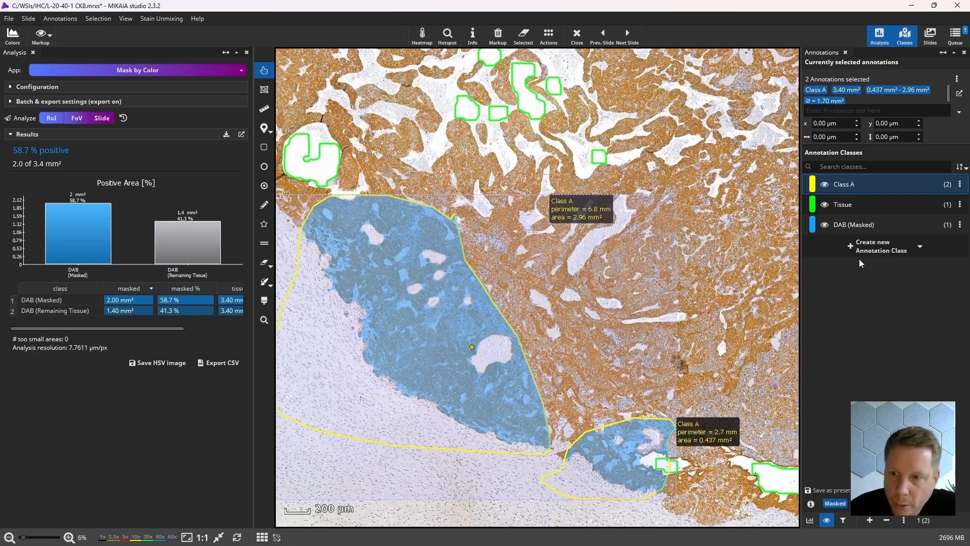
# Hide and show the DAB (Masked) class to compare the mask with the stain, and examine the positive-area results
pyautogui.click(823, 226)
pyautogui.click(823, 225)
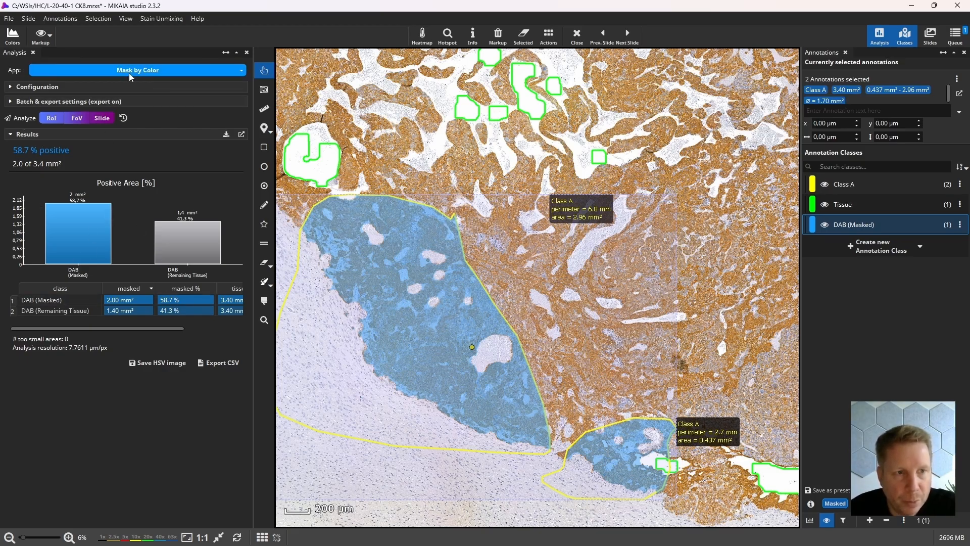
pyautogui.moveTo(95, 256)
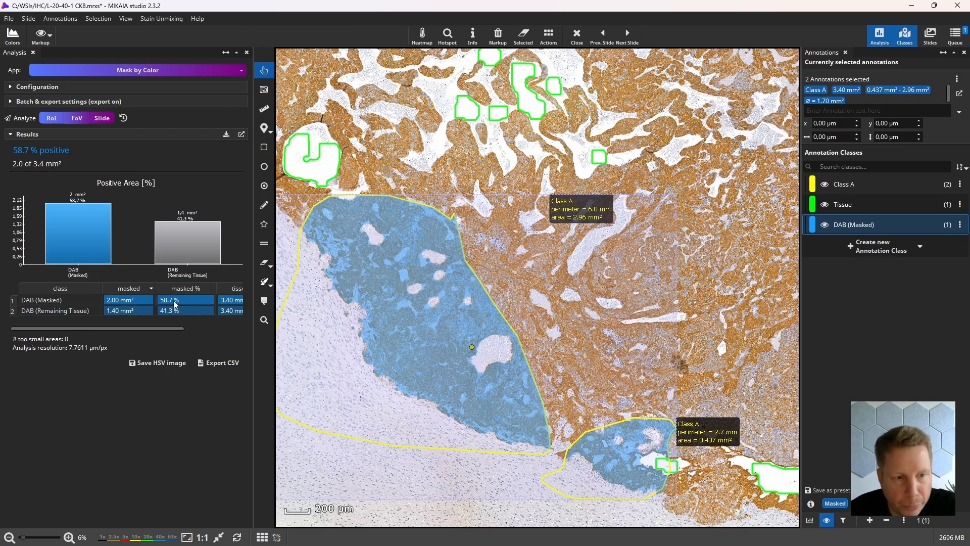
# Review the results export options and the batch and export settings, leaving both unchanged, and collapse the results
pyautogui.click(226, 134)
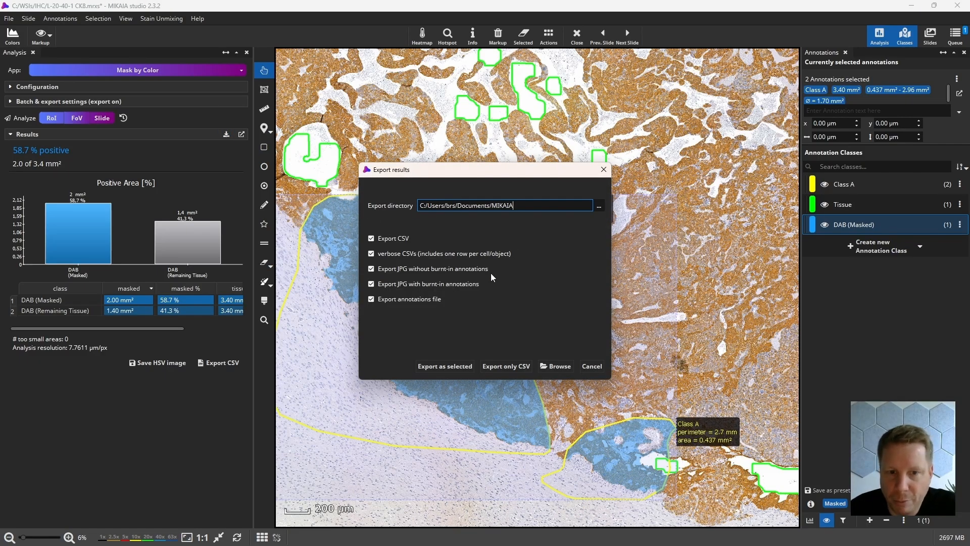
pyautogui.click(601, 174)
pyautogui.click(102, 101)
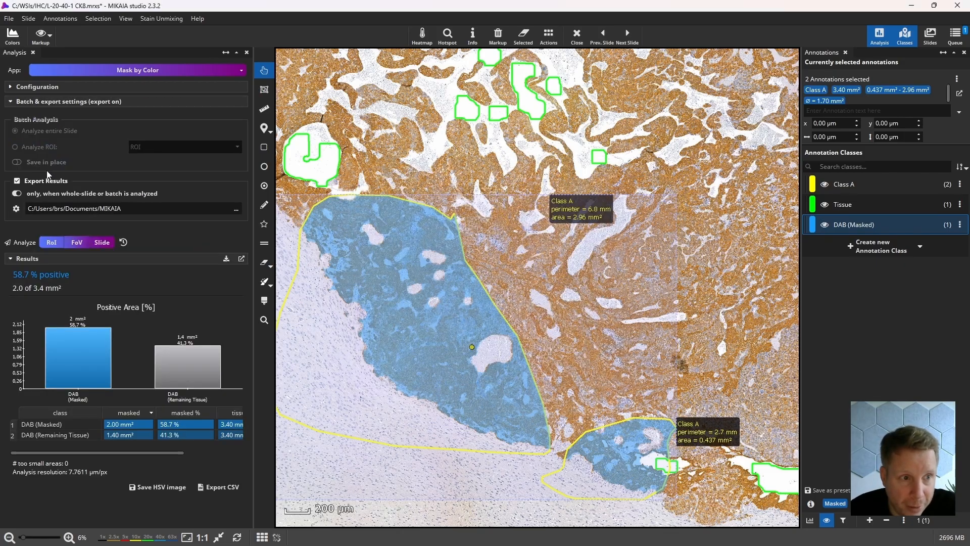
pyautogui.click(51, 102)
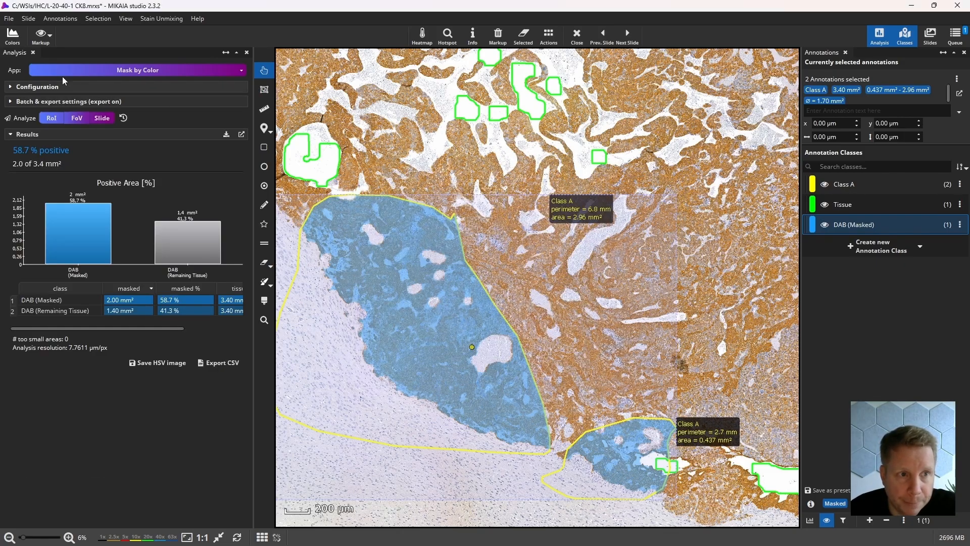
pyautogui.click(80, 132)
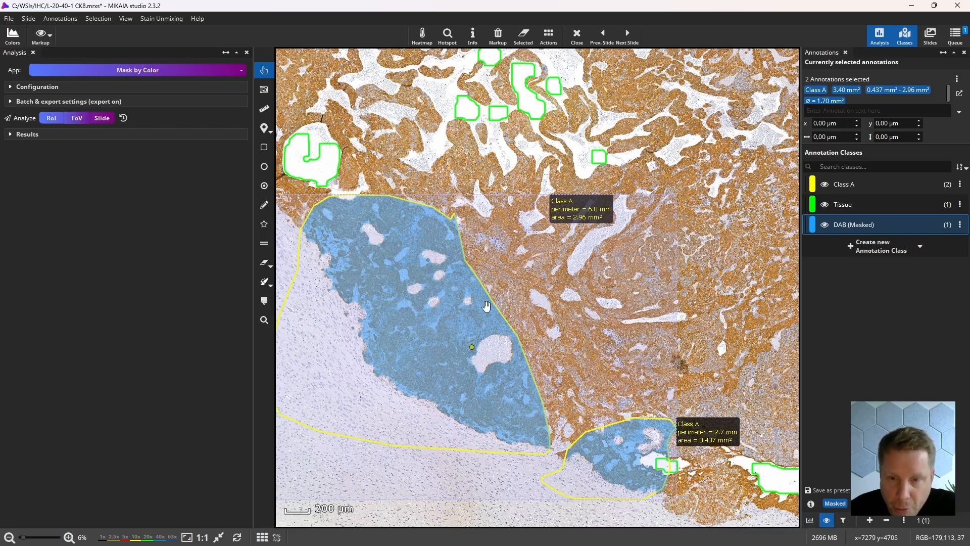
# Deselect the annotations, run Mask by Color on the current field of view, and inspect the mask's extent across the tumor
pyautogui.click(686, 197)
pyautogui.moveTo(702, 323); pyautogui.dragTo(739, 297)
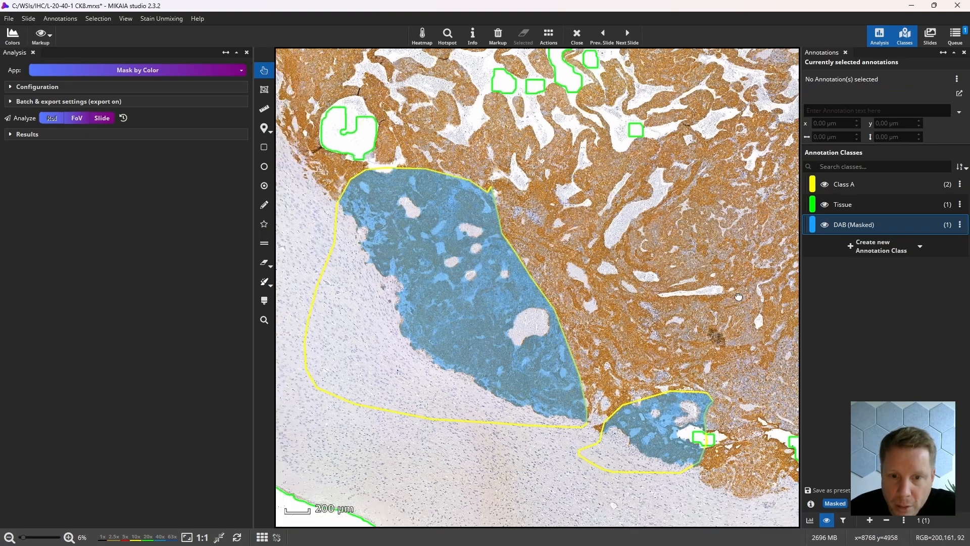
pyautogui.click(78, 122)
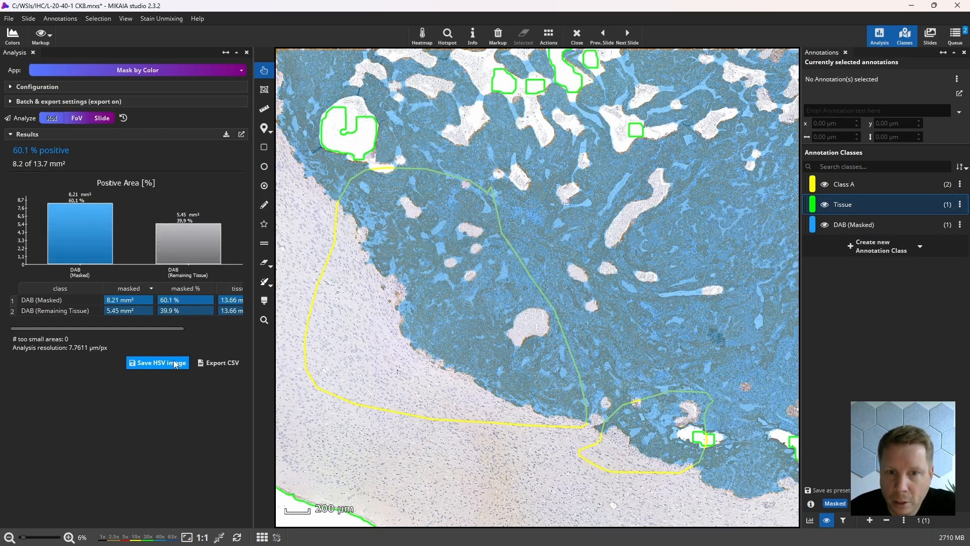
pyautogui.scroll(-1, 631, 317)
pyautogui.scroll(-2, 631, 318)
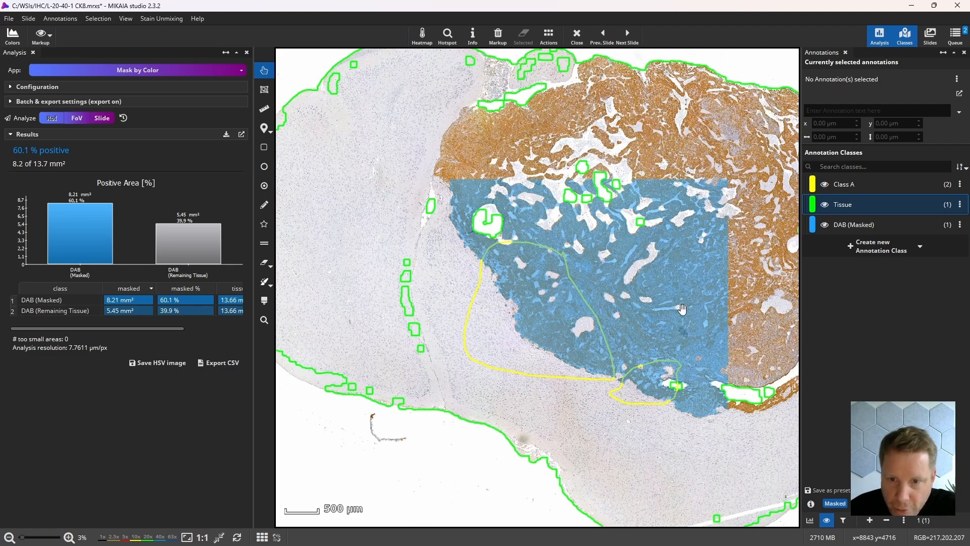
pyautogui.scroll(2, 682, 308)
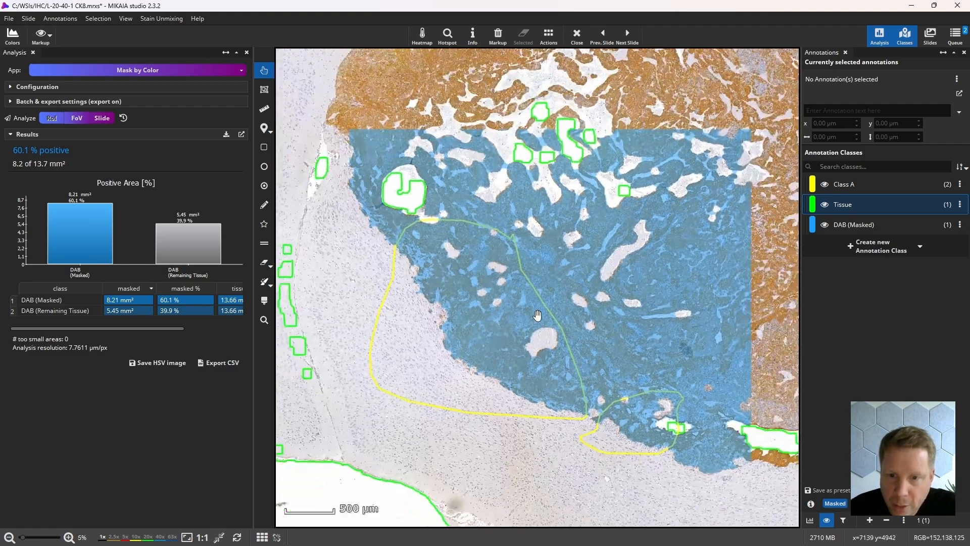
pyautogui.scroll(-1, 538, 316)
pyautogui.moveTo(323, 121); pyautogui.dragTo(357, 172)
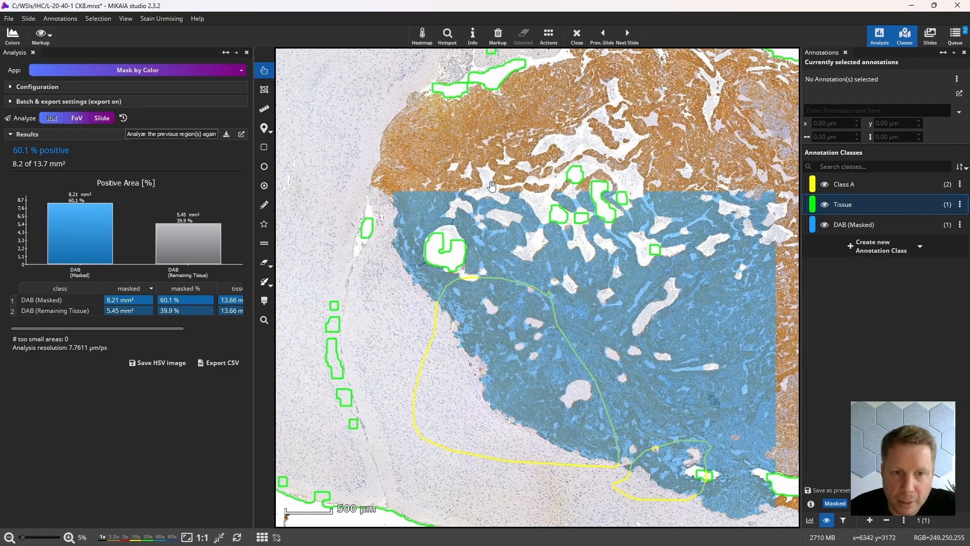
pyautogui.moveTo(470, 165); pyautogui.dragTo(524, 209)
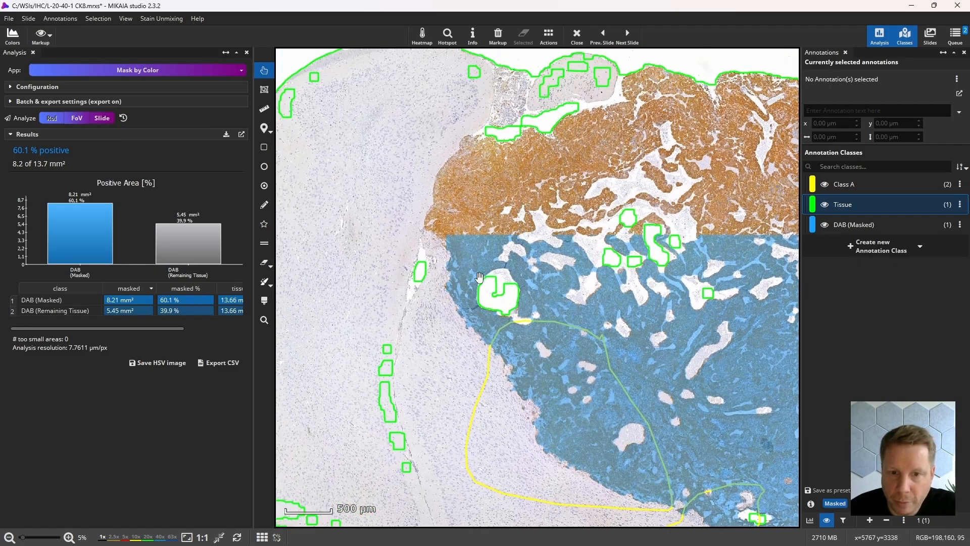
# Set the masking Close Gaps Radius to 48 µm, rerun the analysis on the previous region and inspect the mask
pyautogui.click(181, 92)
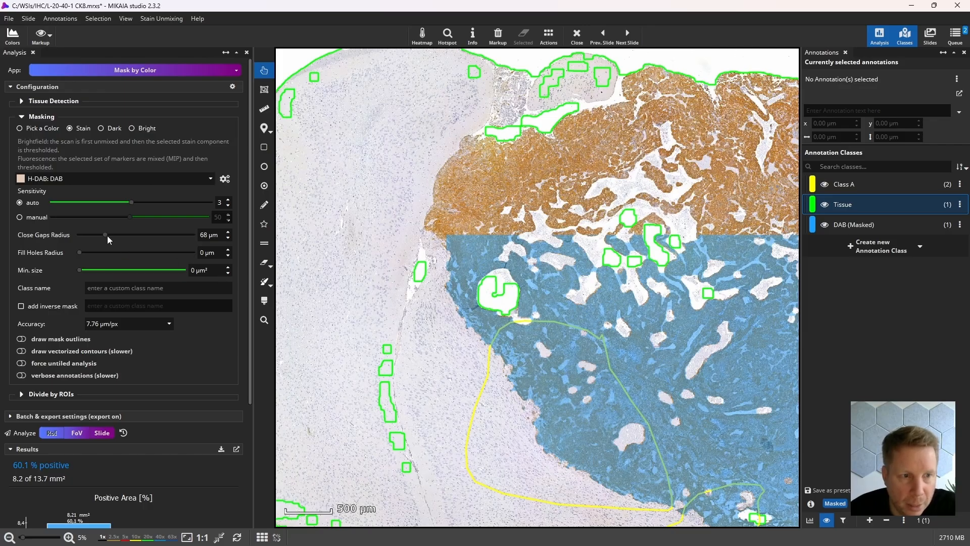
pyautogui.moveTo(104, 235); pyautogui.dragTo(98, 235)
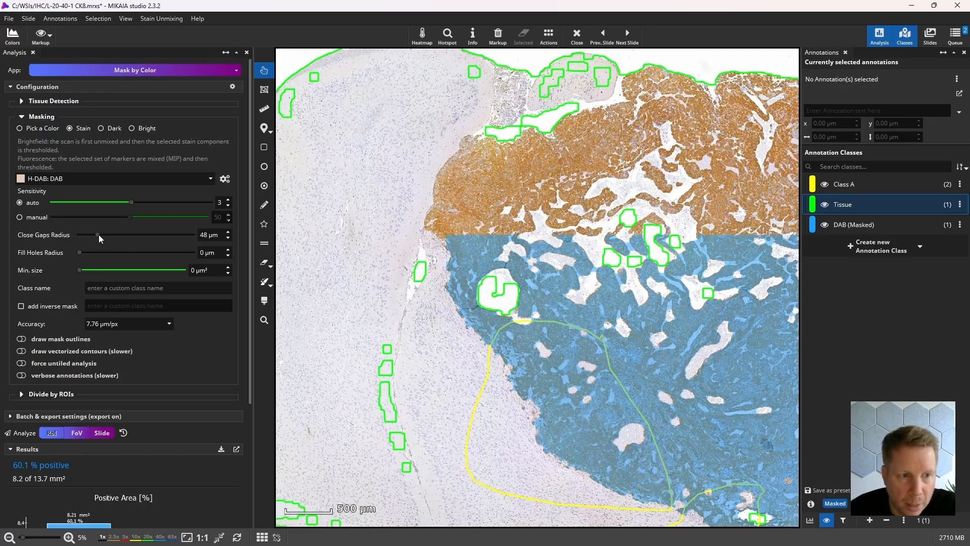
pyautogui.click(120, 434)
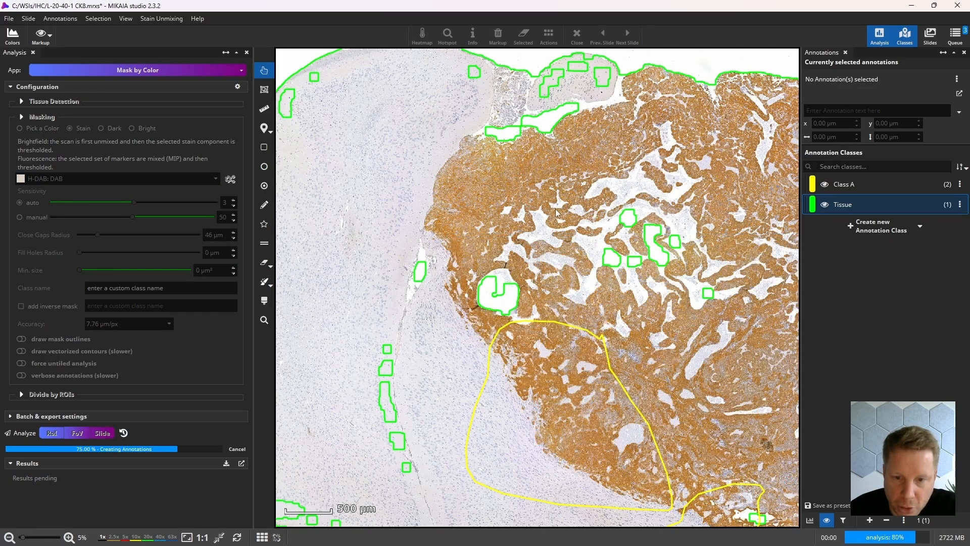
pyautogui.moveTo(626, 197); pyautogui.dragTo(506, 102)
pyautogui.scroll(2, 507, 252)
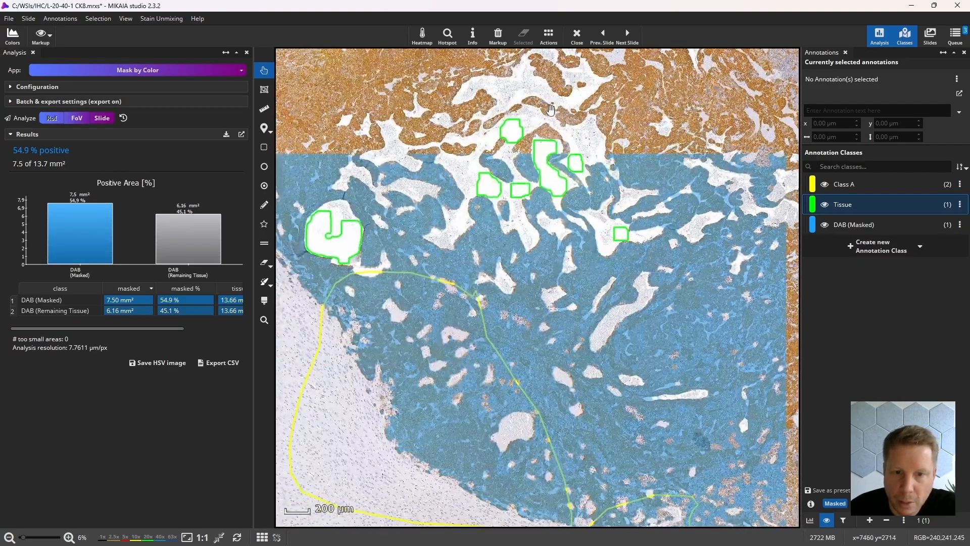
pyautogui.scroll(-1, 477, 151)
pyautogui.scroll(-1, 384, 192)
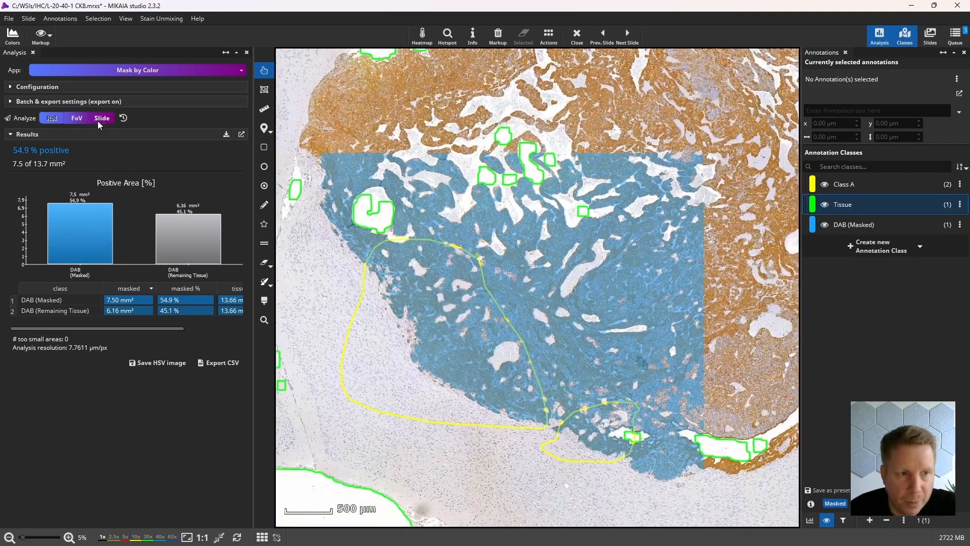
# Run Mask by Color on the whole slide, compare the DAB mask with the stain by hiding and showing it, and collapse the results
pyautogui.click(98, 120)
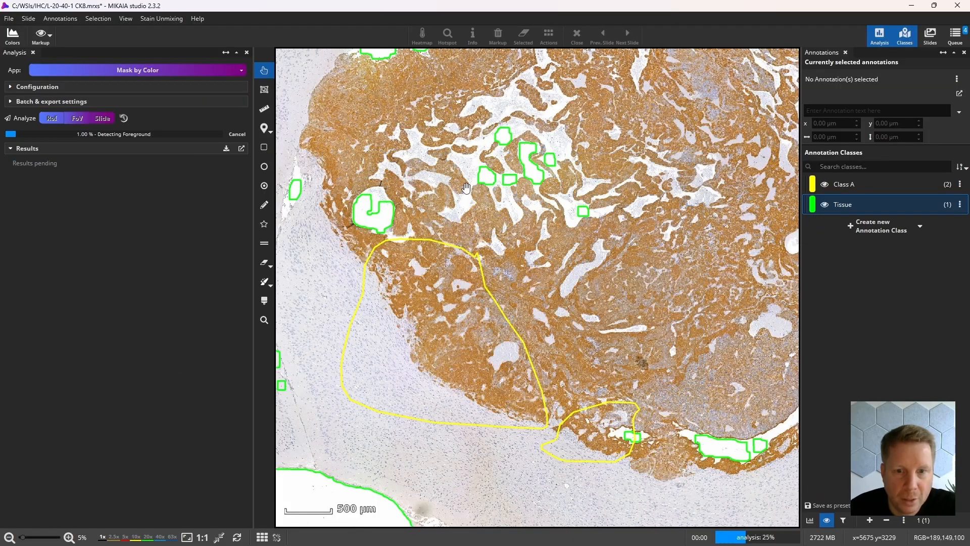
pyautogui.scroll(-3, 386, 380)
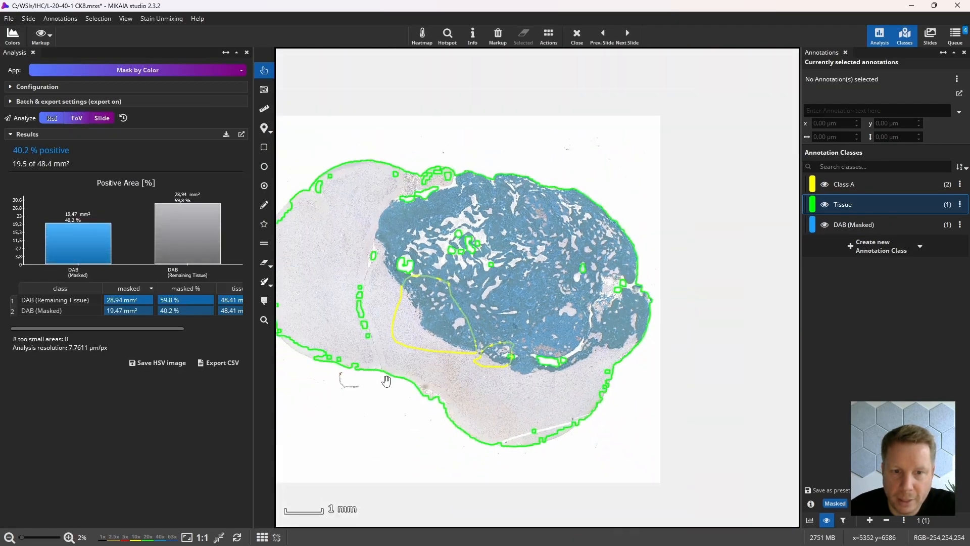
pyautogui.click(824, 226)
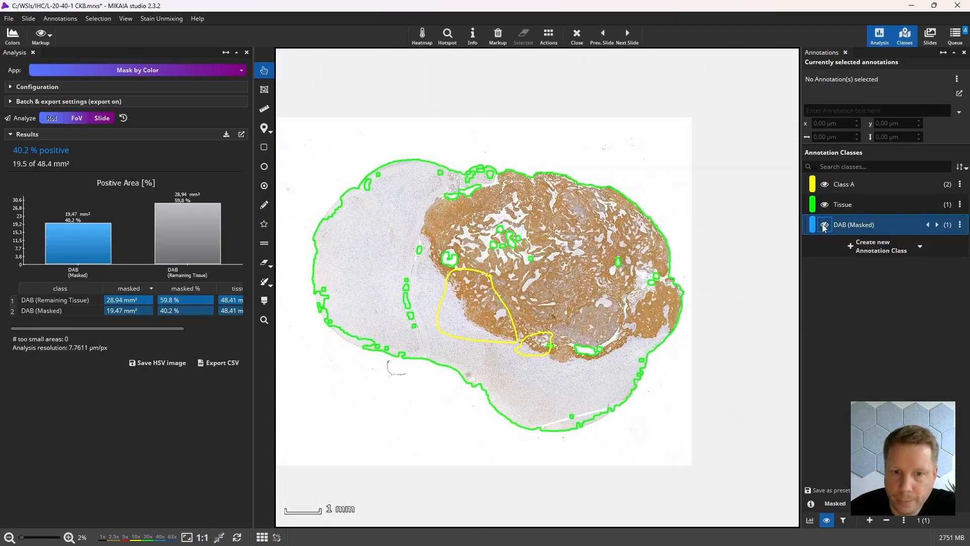
pyautogui.click(824, 225)
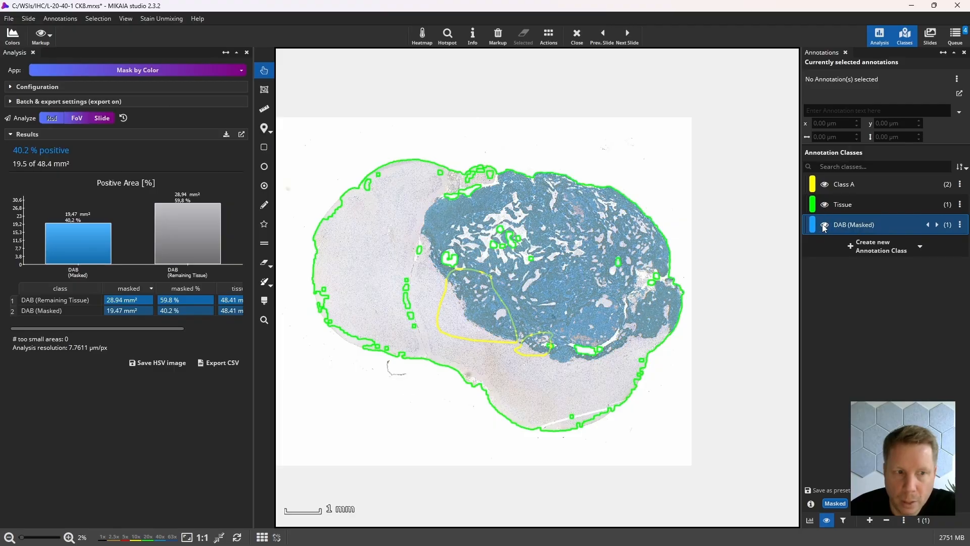
pyautogui.click(148, 133)
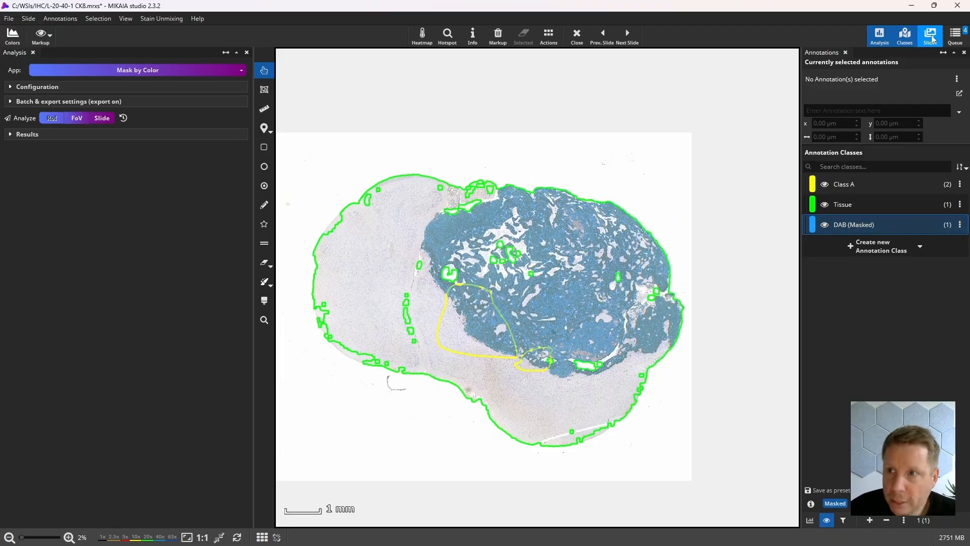
# Open the slide list and select the L-20-40-1 CK8 and L-21-112-1 CD 3 slides together for batch analysis
pyautogui.click(930, 36)
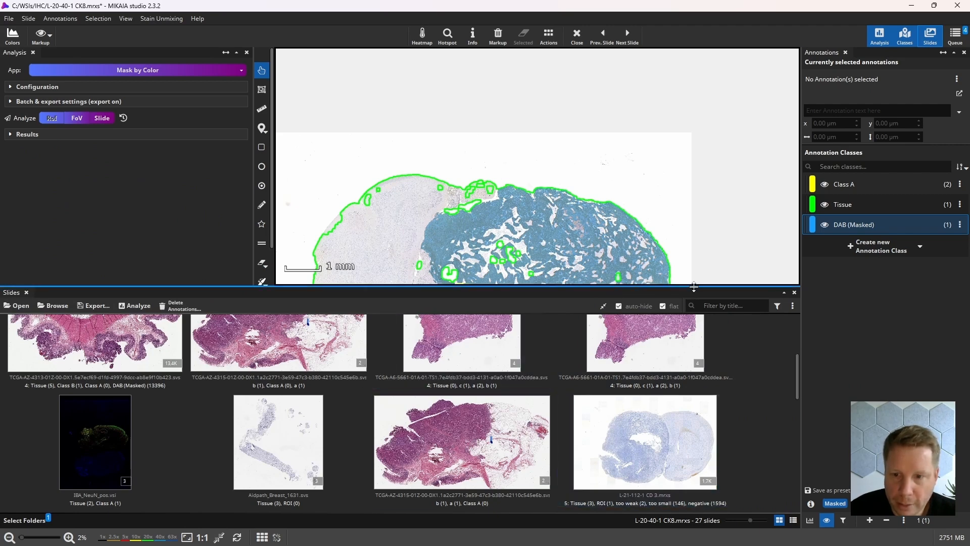
pyautogui.moveTo(693, 287); pyautogui.dragTo(693, 269)
pyautogui.scroll(-3, 677, 362)
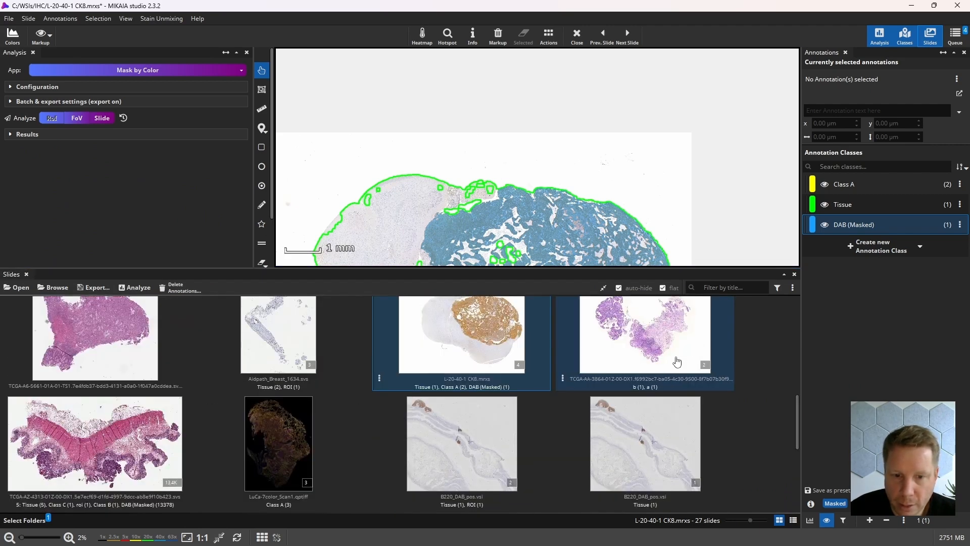
pyautogui.scroll(3, 530, 394)
pyautogui.keyDown('ctrl'); pyautogui.click(581, 444); pyautogui.keyUp('ctrl')
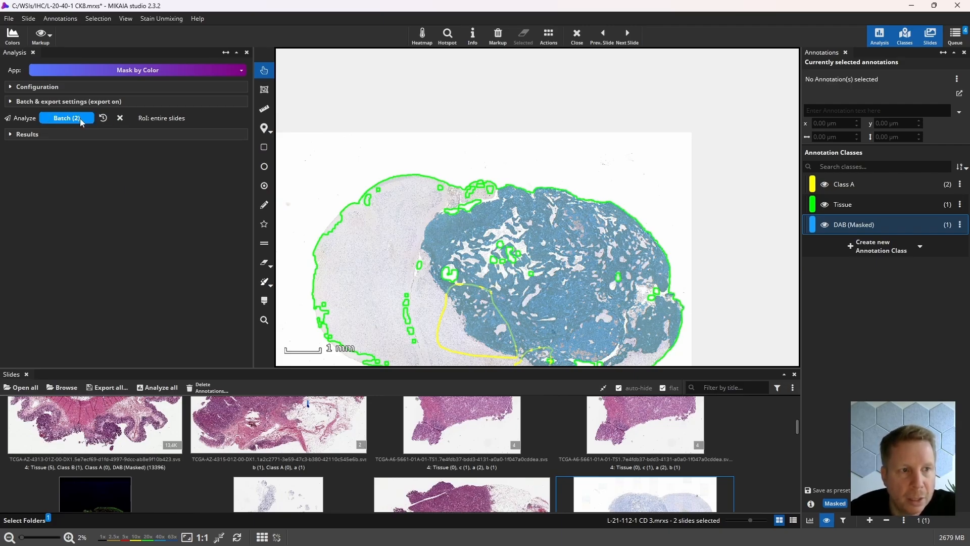
# Check the ROI-class option in the batch settings, set the batch to analyze entire slides, and run it on both selected slides
pyautogui.click(76, 121)
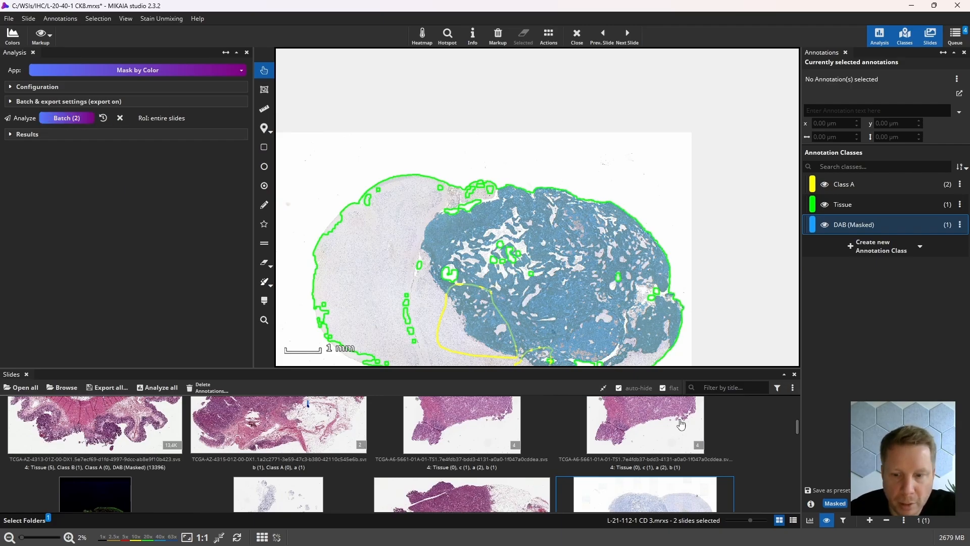
pyautogui.click(59, 101)
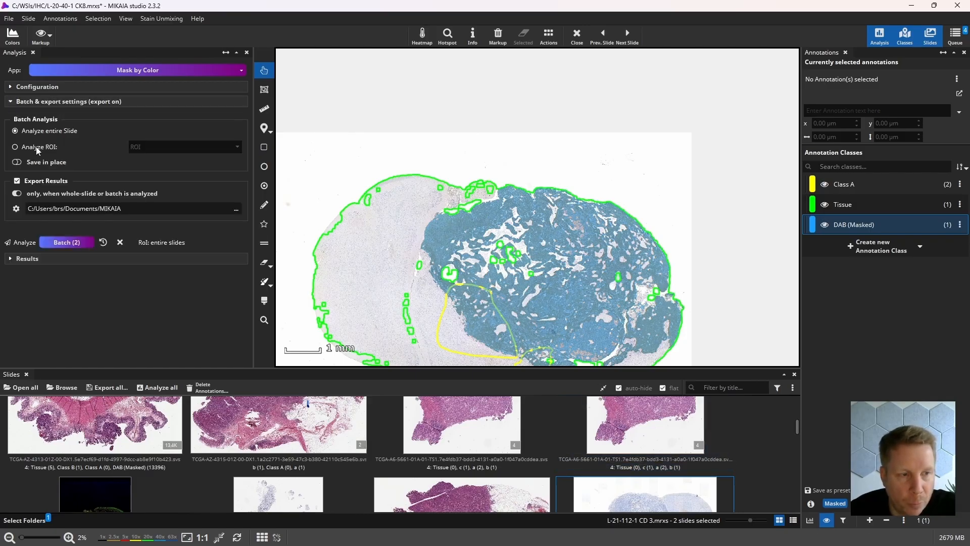
pyautogui.click(37, 148)
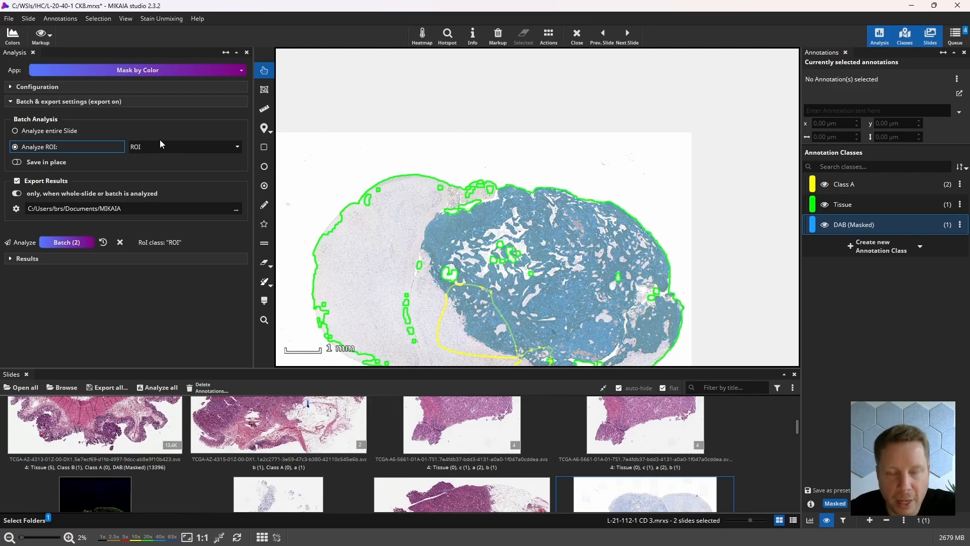
pyautogui.click(49, 133)
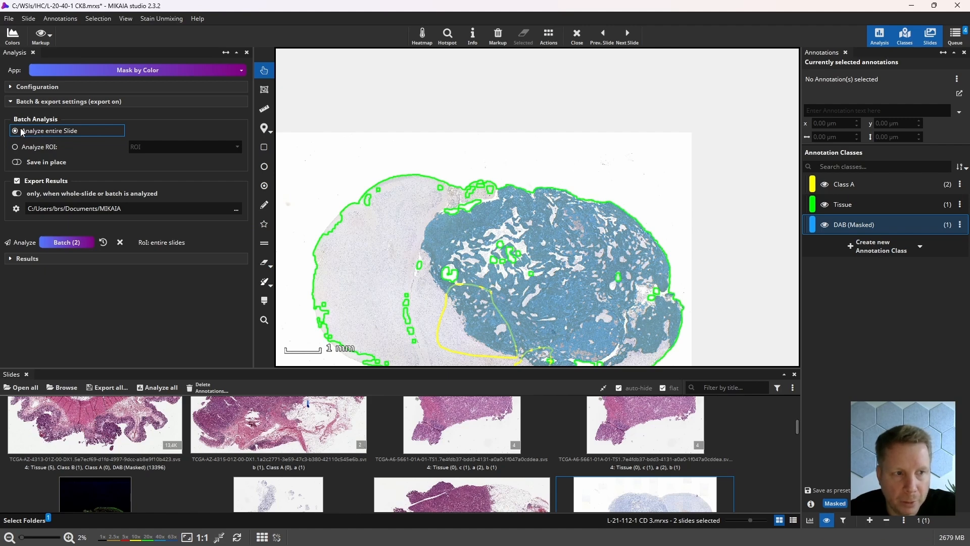
pyautogui.click(64, 243)
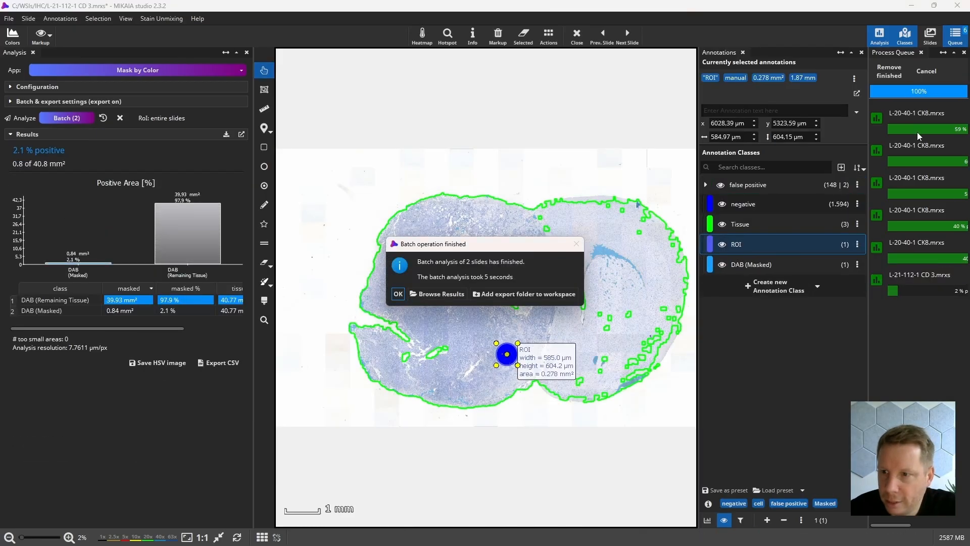
# Browse the batch export folder and examine the per-slide CSVs, combined results CSV, configuration file, slide shortcuts and CK8 annotation file
pyautogui.click(438, 293)
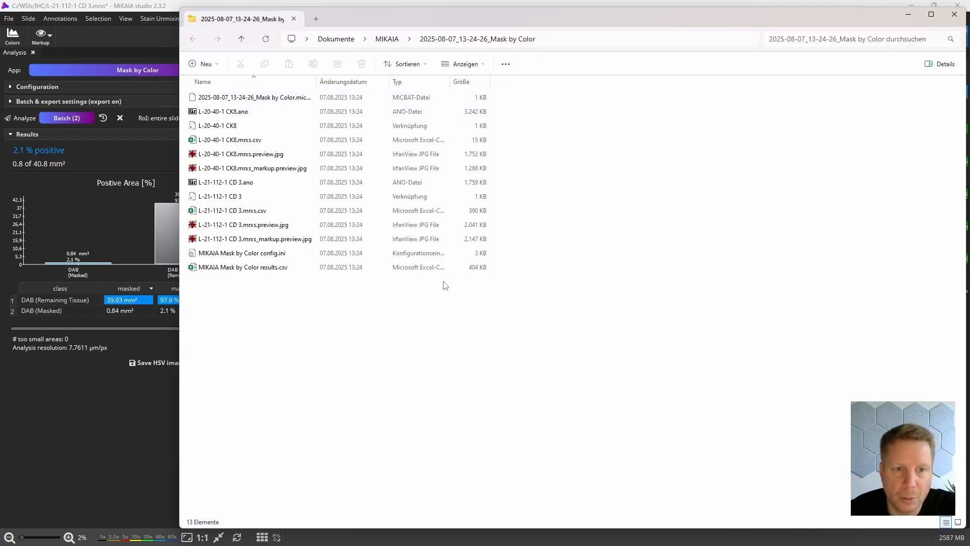
pyautogui.click(309, 142)
pyautogui.click(258, 212)
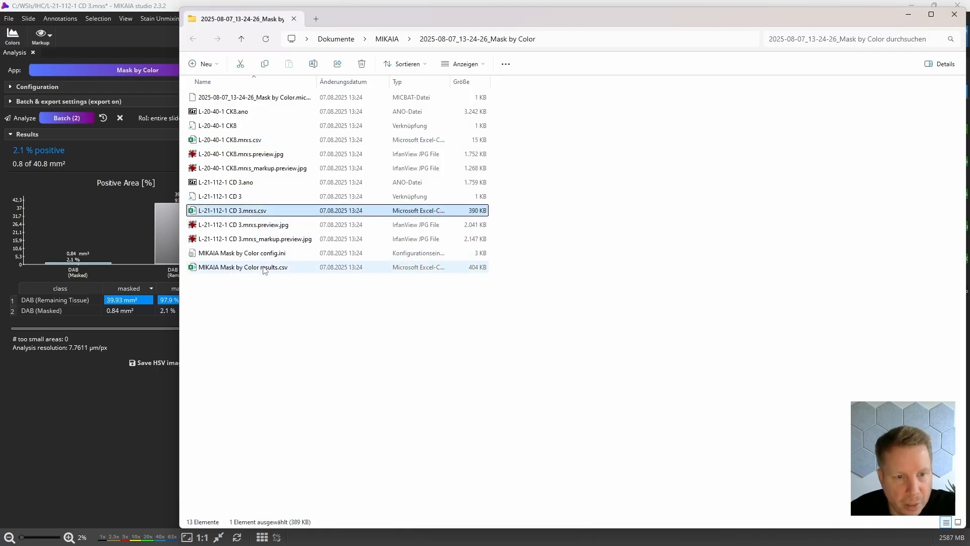
pyautogui.click(267, 268)
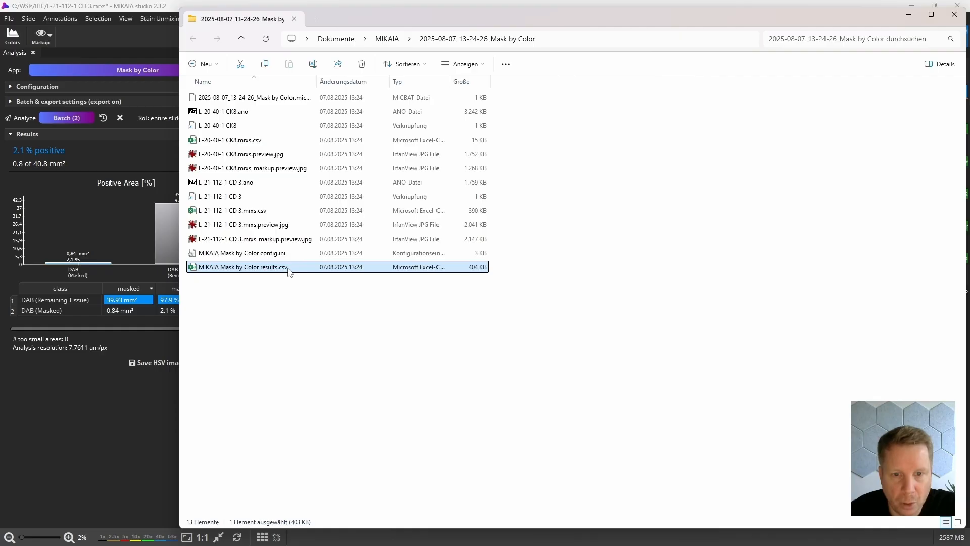
pyautogui.click(271, 253)
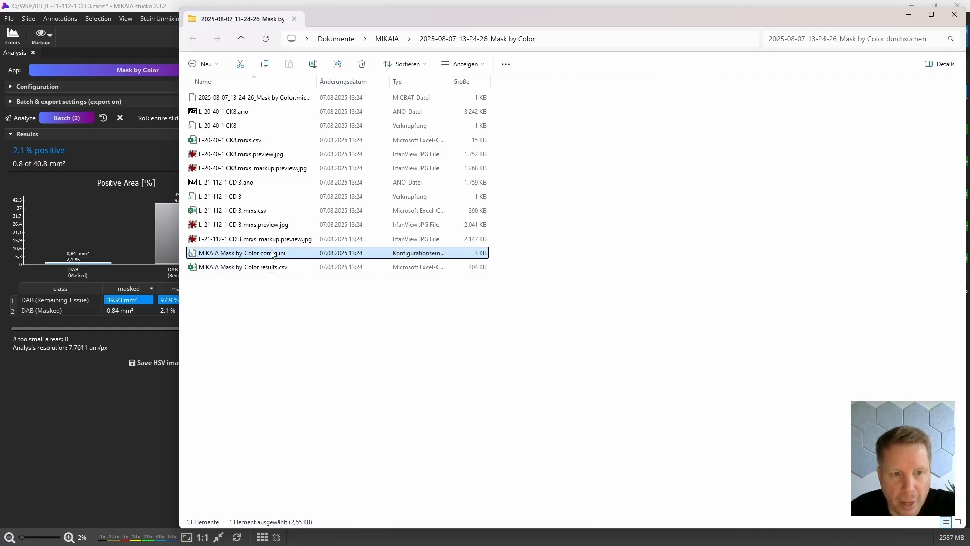
pyautogui.click(243, 197)
pyautogui.click(233, 125)
pyautogui.click(241, 112)
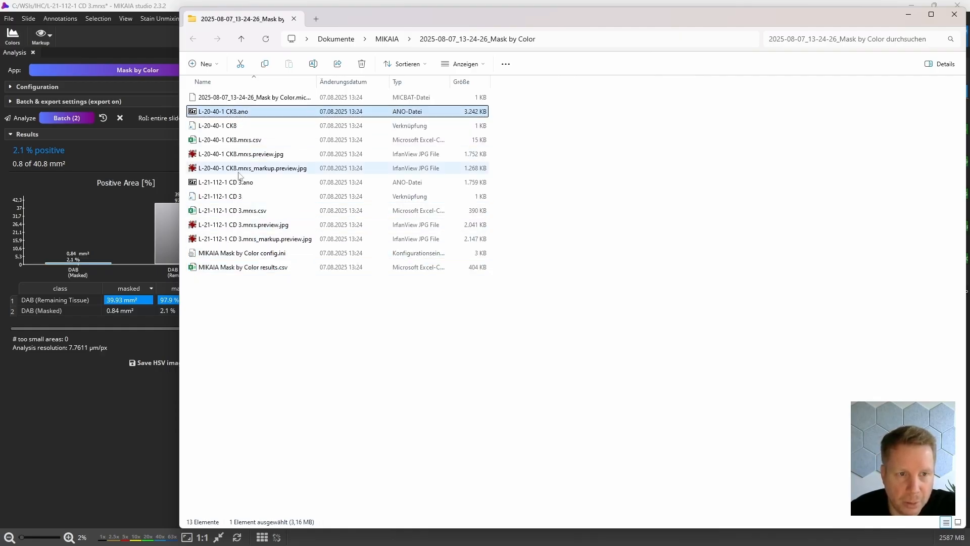
# Close the batch export folder and dismiss the notice that the batch analysis has finished
pyautogui.click(248, 180)
pyautogui.click(955, 15)
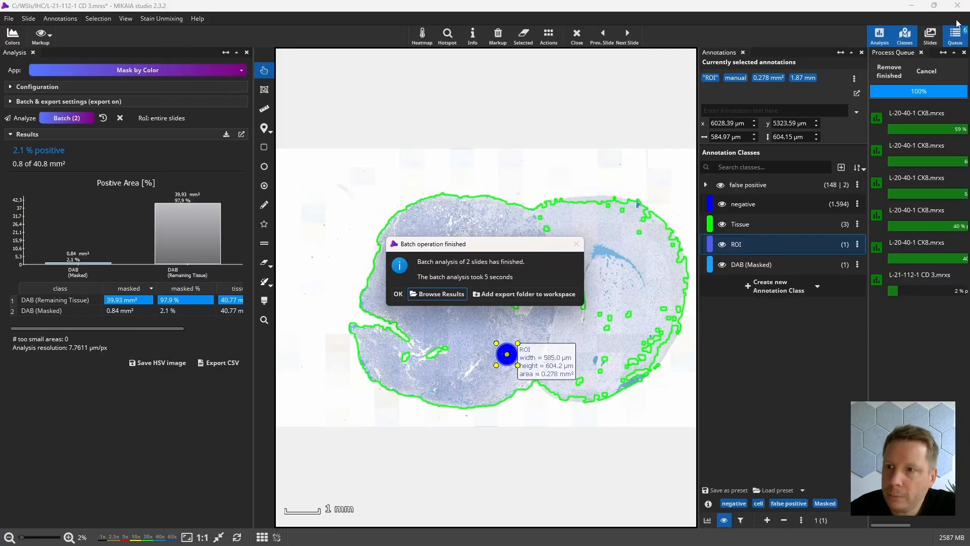
pyautogui.click(398, 294)
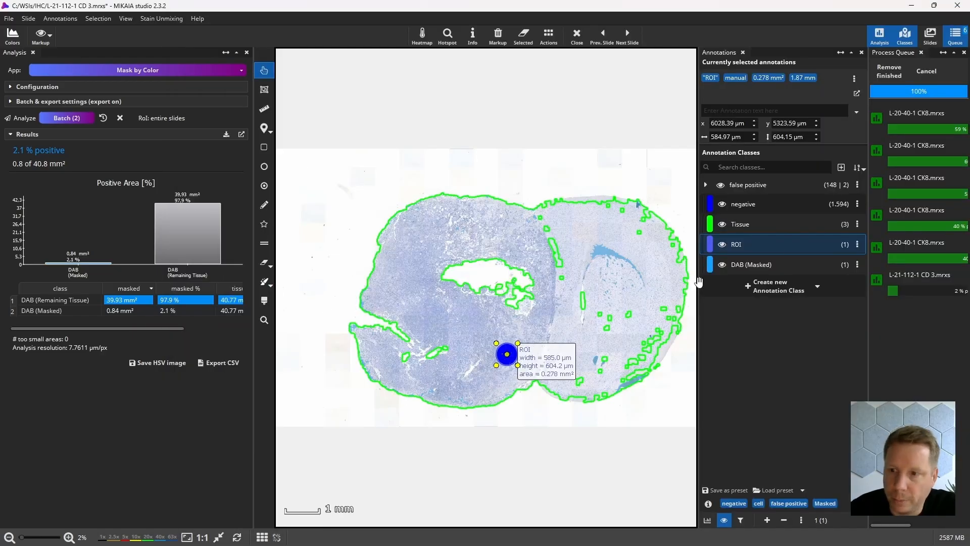
# Widen the process queue to show the per-slide results, remove its finished jobs, and hide the queue
pyautogui.moveTo(868, 214); pyautogui.dragTo(809, 214)
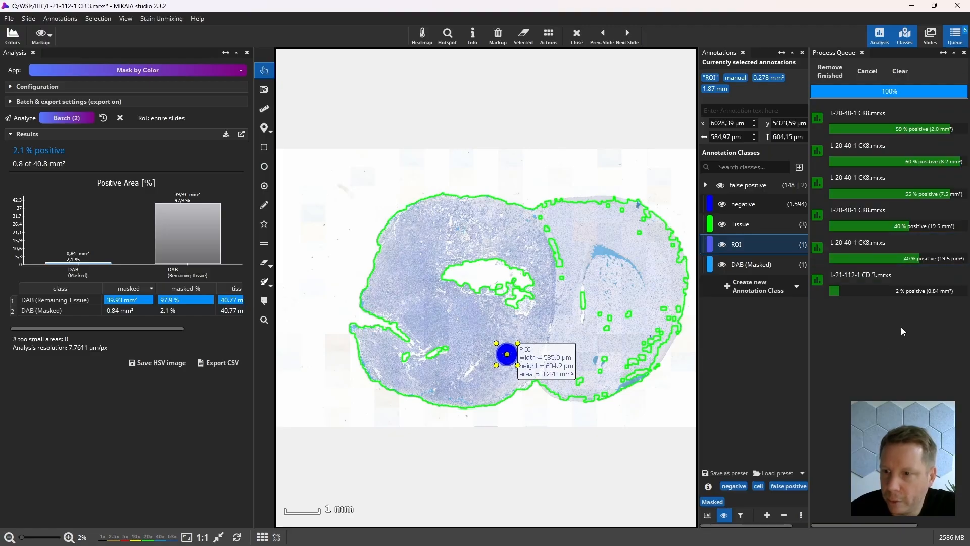
pyautogui.click(838, 79)
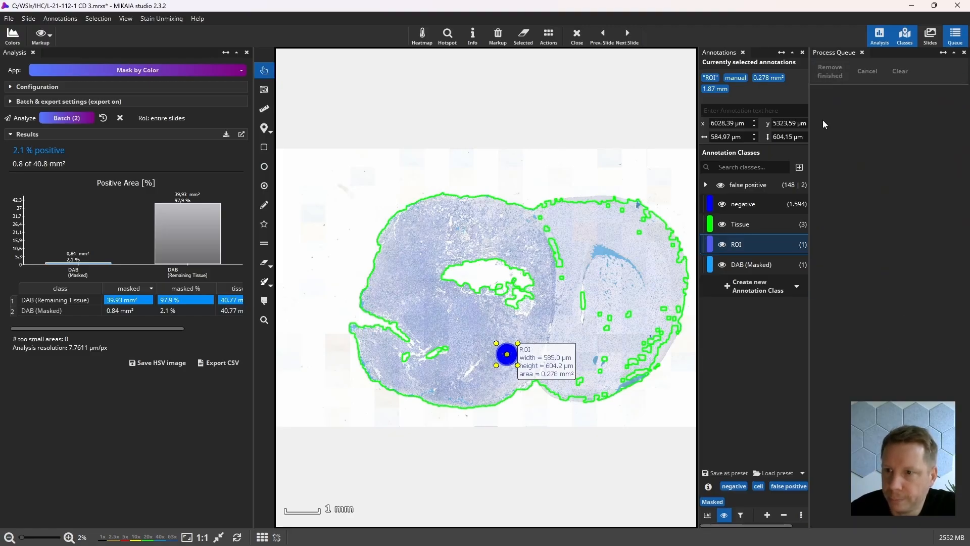
pyautogui.click(954, 36)
# Delete all annotations from the L-21-112-1 CD 3 slide and try to close the slide
pyautogui.moveTo(672, 314); pyautogui.dragTo(593, 280)
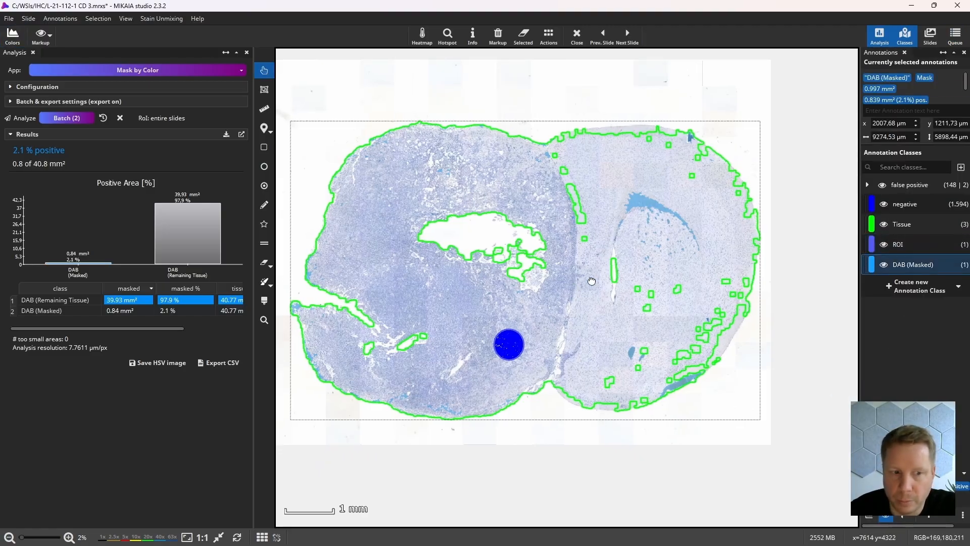
pyautogui.scroll(-1, 593, 281)
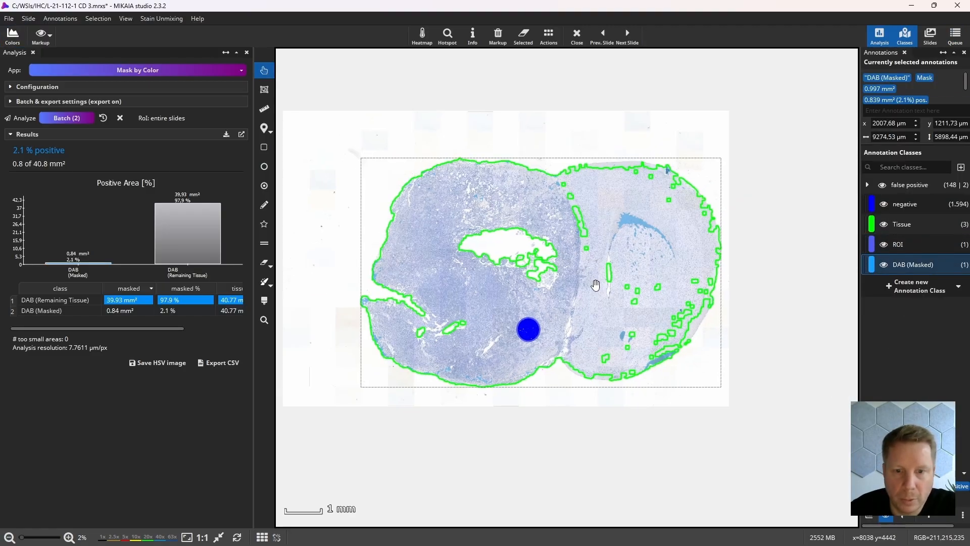
pyautogui.click(497, 35)
pyautogui.click(476, 315)
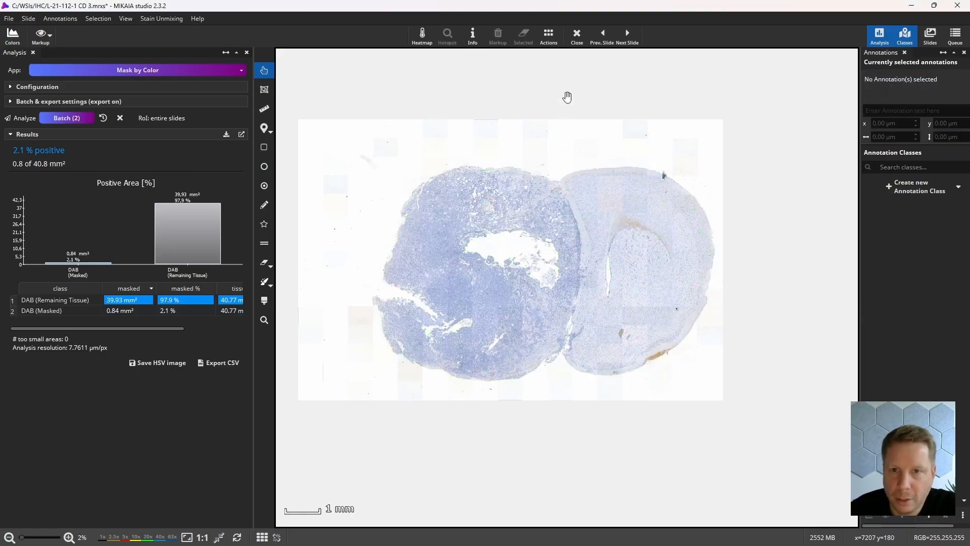
pyautogui.click(577, 35)
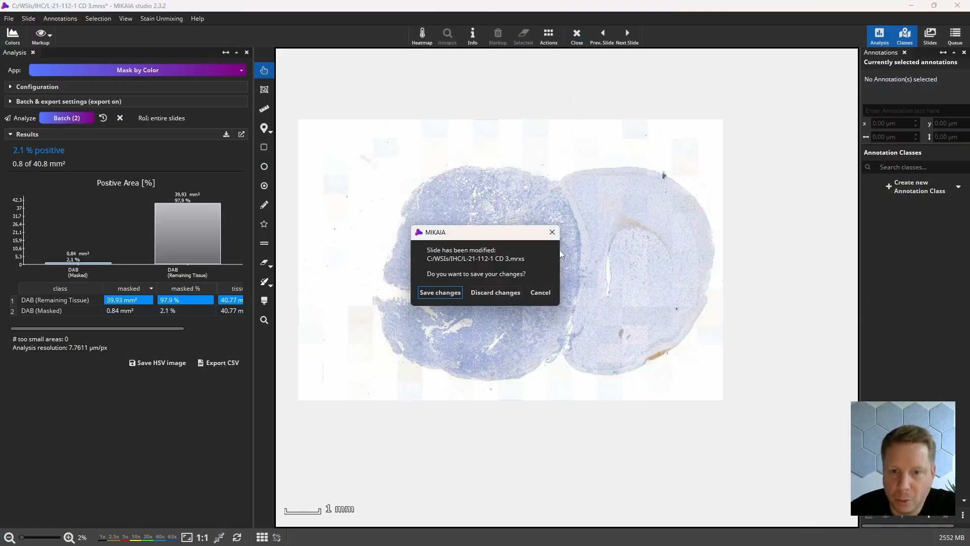
pyautogui.click(514, 293)
# Collapse the Mask by Color results and narrow the analysis area to enlarge the slide view
pyautogui.click(186, 134)
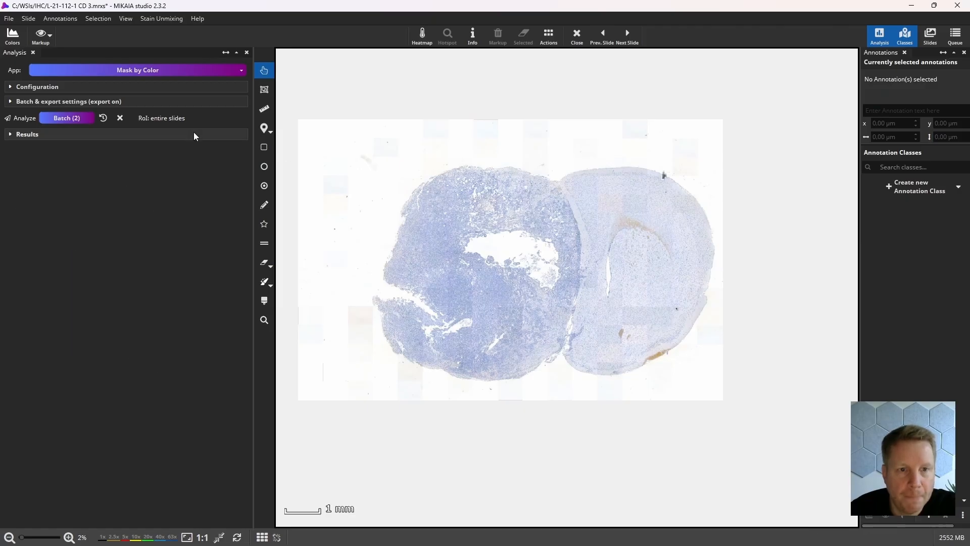
pyautogui.moveTo(253, 104); pyautogui.dragTo(209, 104)
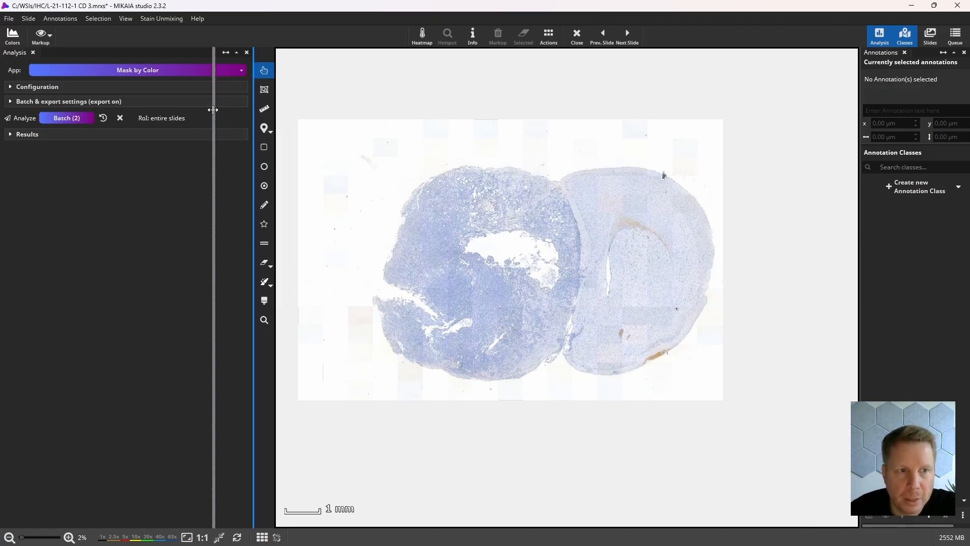
# Open the help options to reach the manual
pyautogui.click(198, 18)
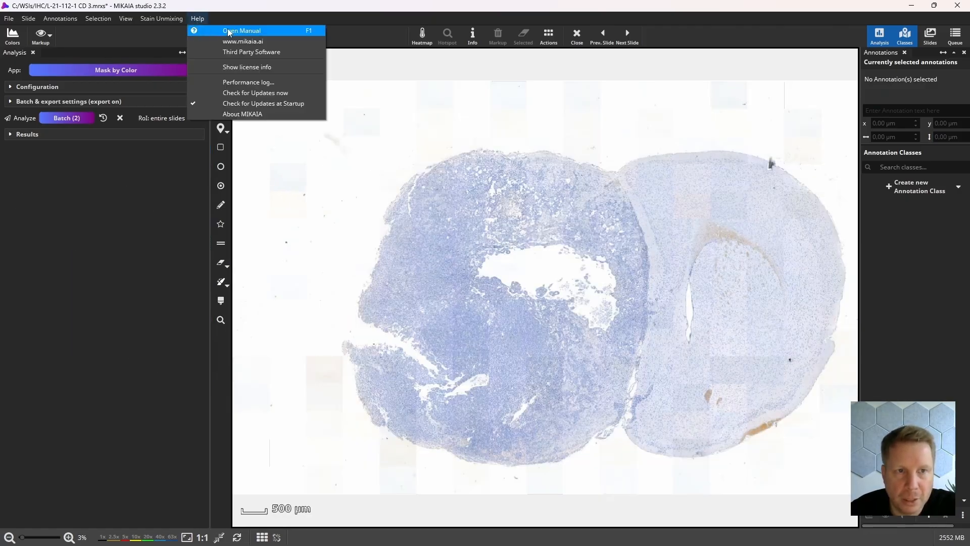